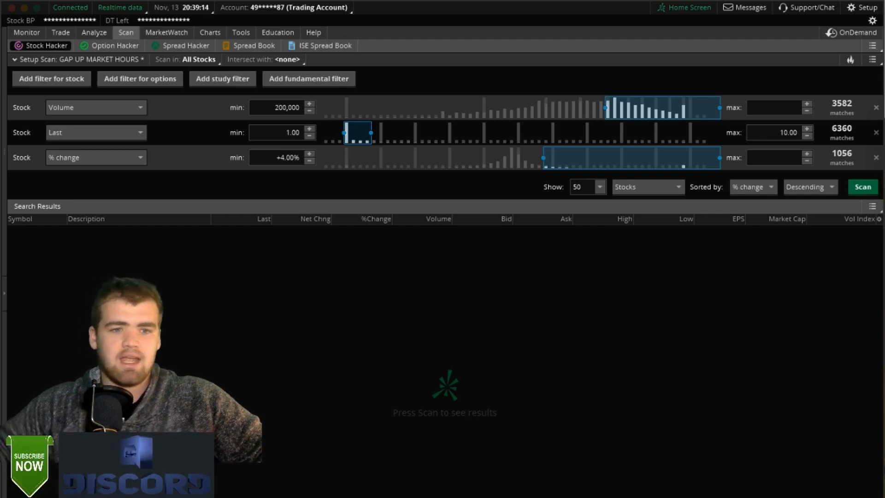
Step: Show the watchlists sidebar, dismiss the MOMO1 list choices unchanged, and collapse the sidebar again
left_click(4, 294)
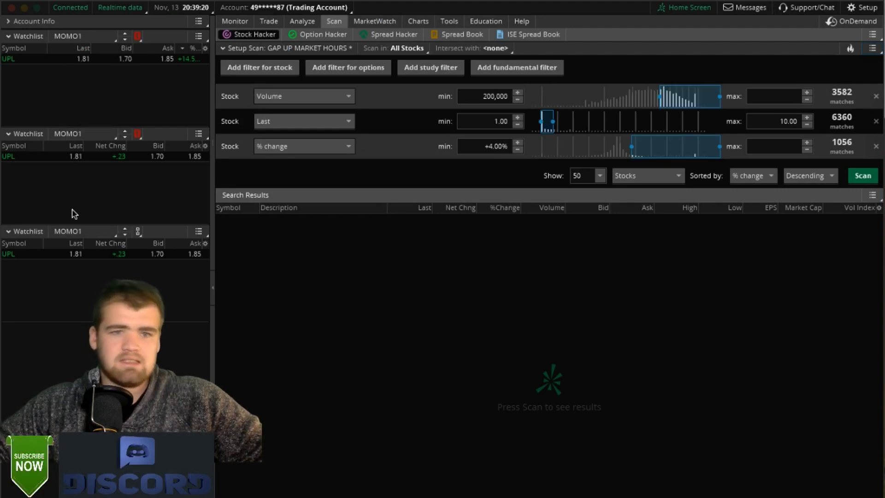
left_click(74, 133)
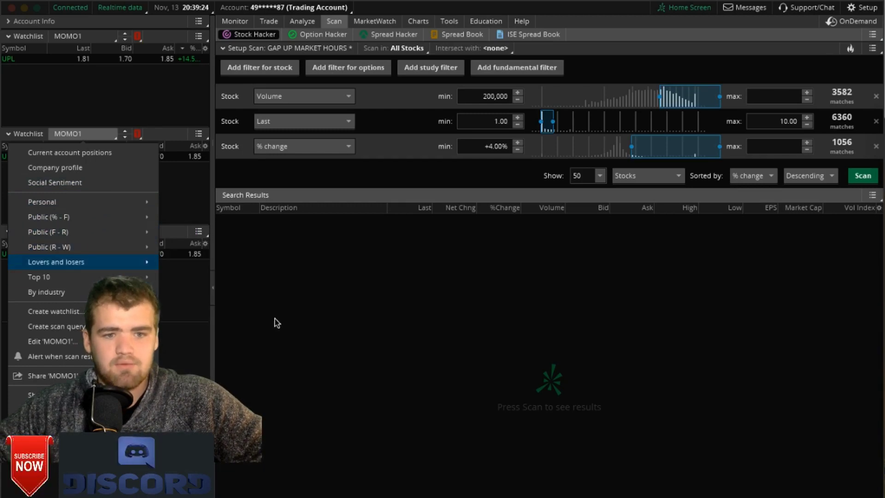
left_click(249, 290)
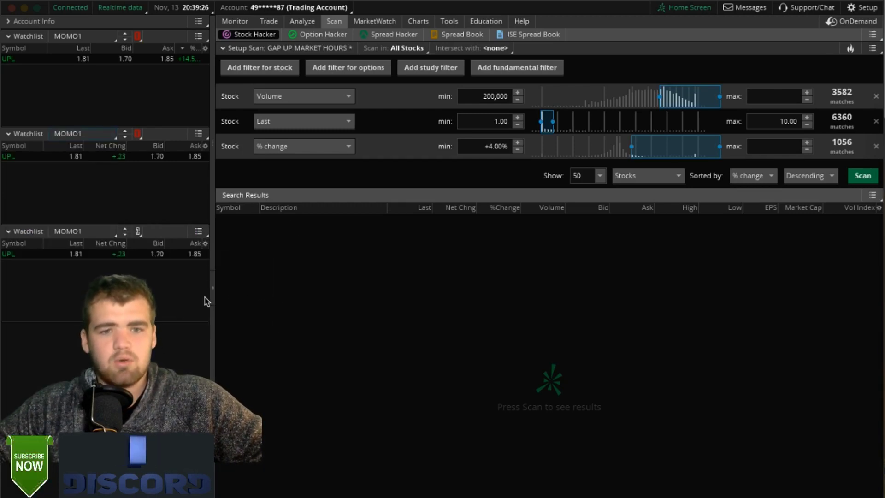
left_click(213, 292)
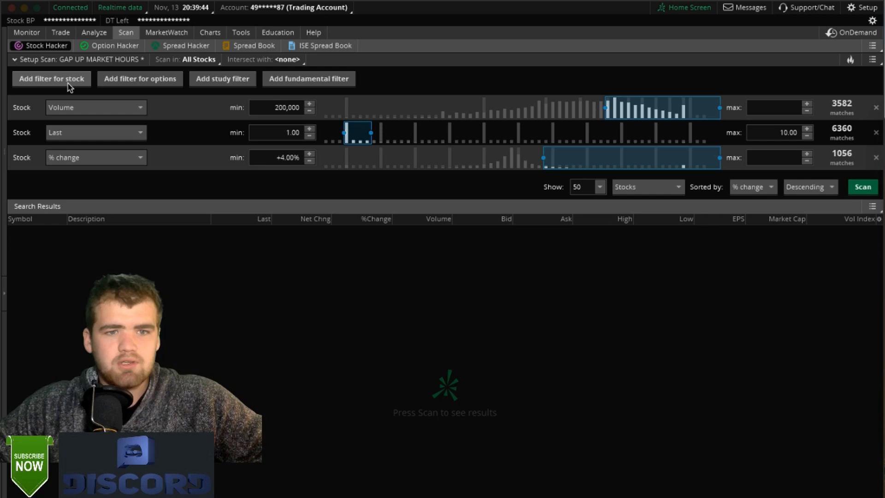
left_click(51, 80)
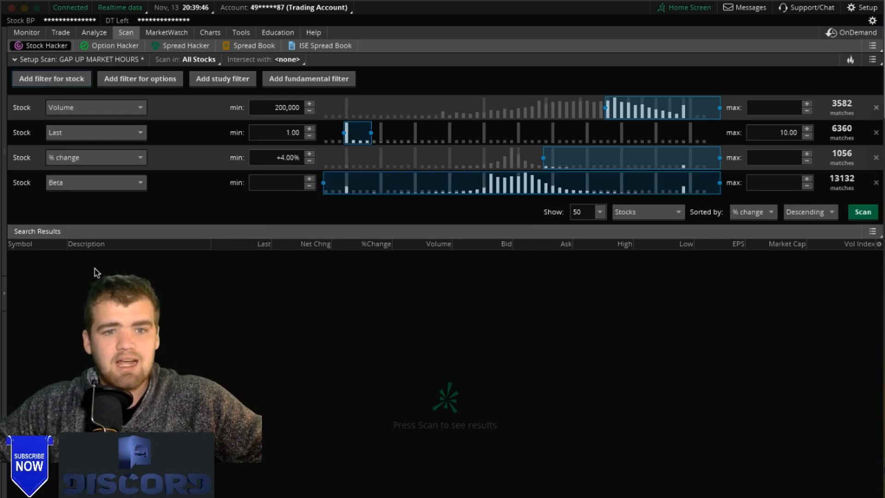
left_click(875, 183)
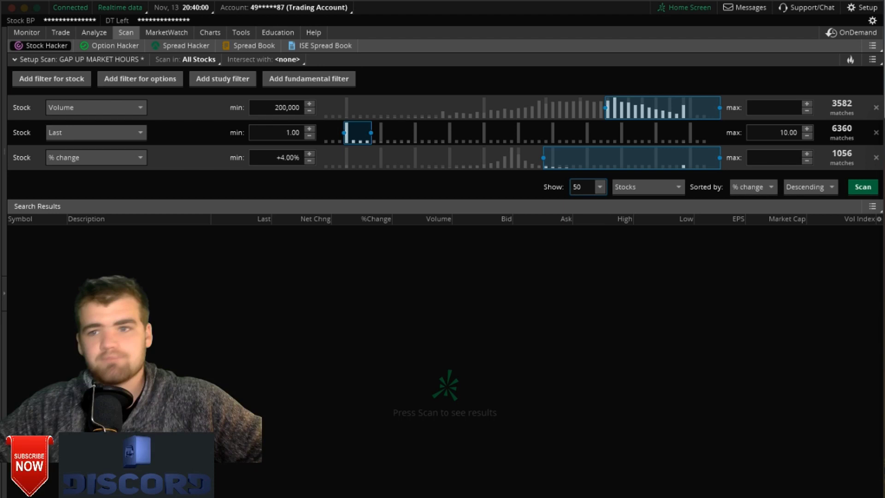
Step: Load the Public % Change Gainers scan query and run it, listing 944 stocks
left_click(872, 60)
mouse_move(786, 96)
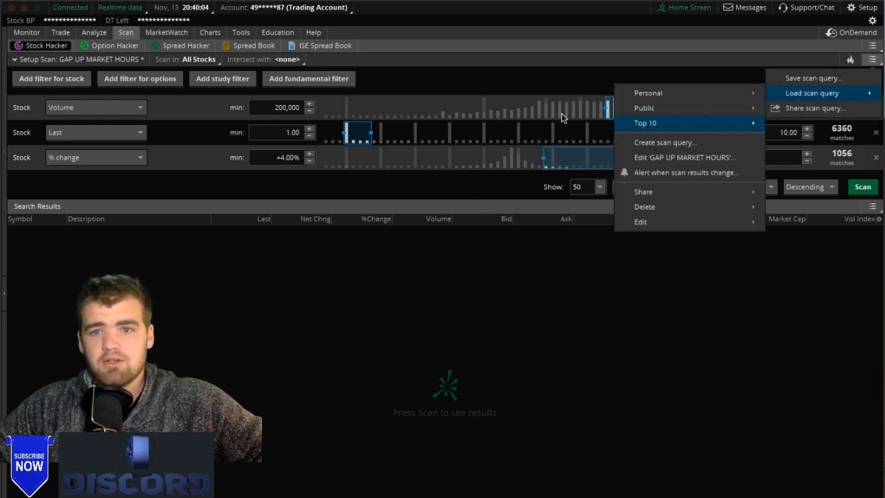
mouse_move(666, 104)
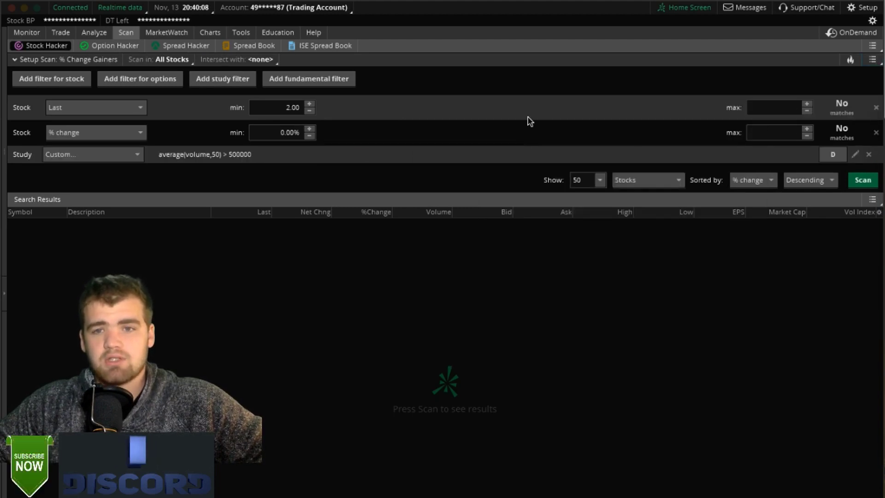
left_click(529, 109)
left_click(853, 181)
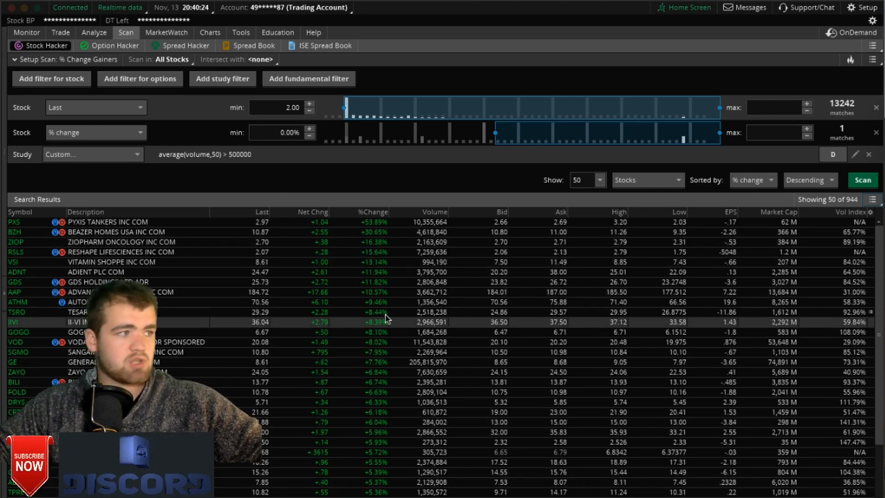
Step: Set the middle watchlist to Public % Change Gainers, then collapse the watchlists sidebar
left_click(4, 294)
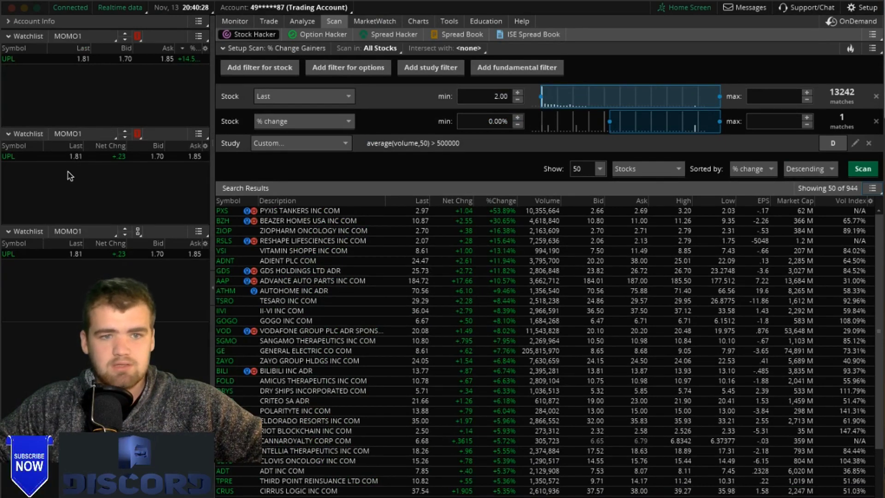
left_click(81, 134)
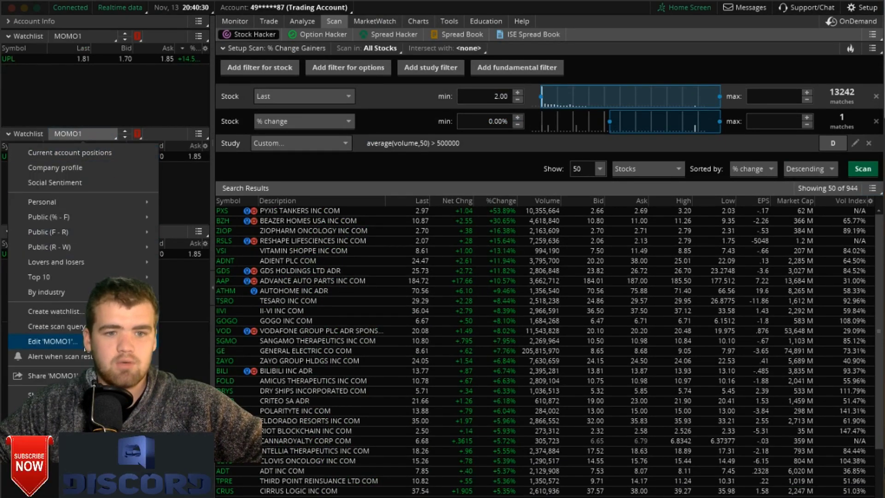
mouse_move(141, 217)
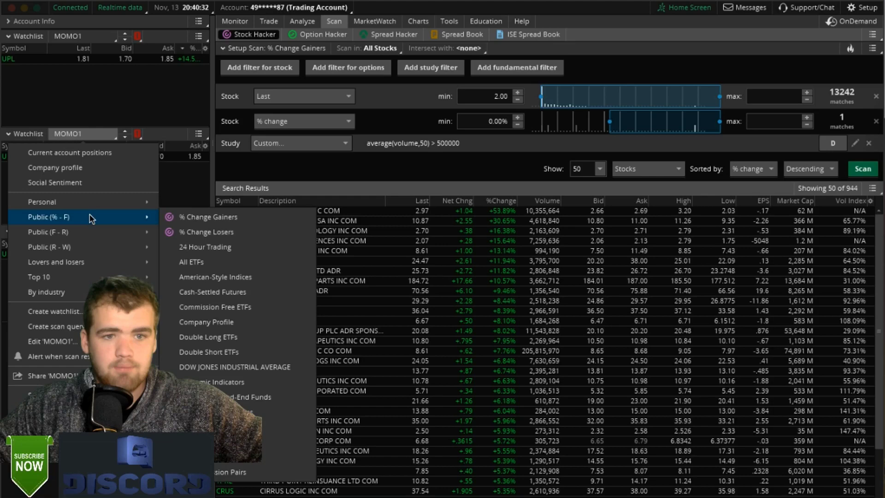
left_click(213, 217)
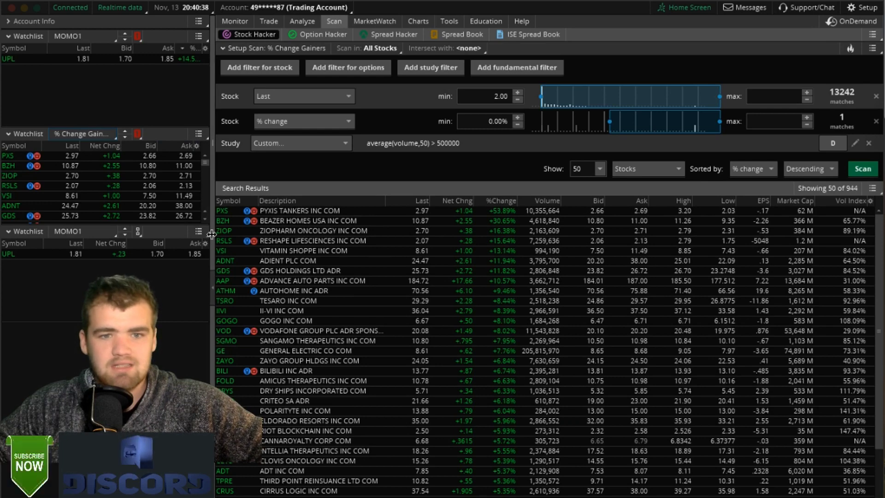
left_click(81, 133)
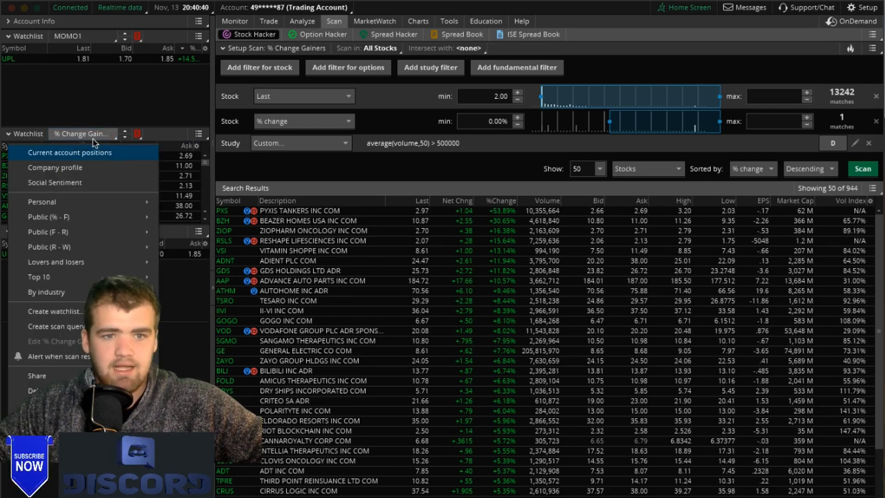
mouse_move(95, 201)
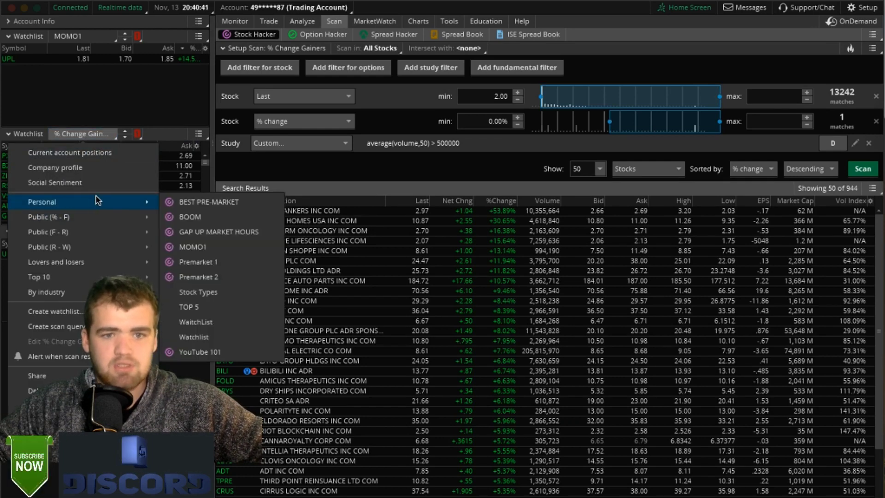
left_click(193, 247)
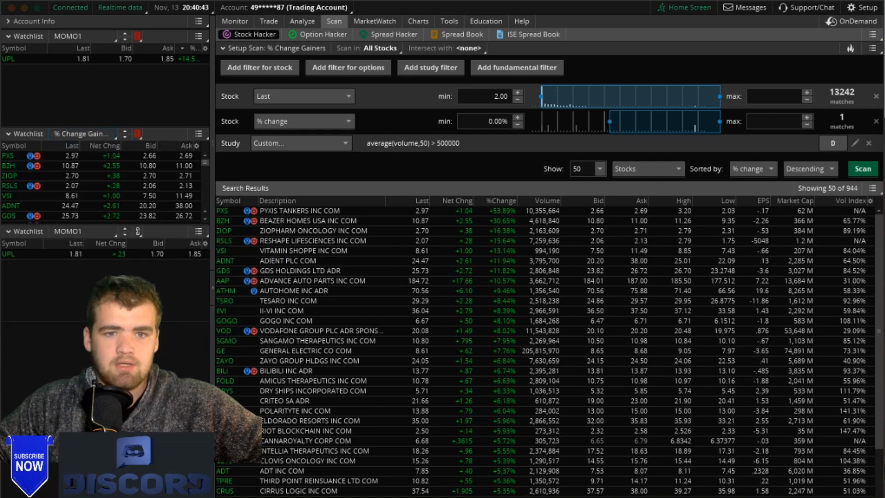
left_click(211, 292)
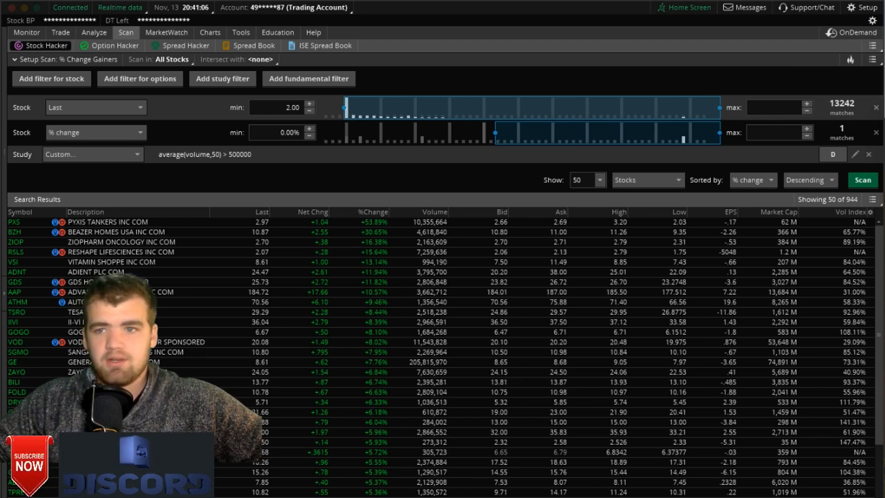
Step: Load the Personal BEST PRE-MARKET scan, raise the Last minimum to 3.00, and rerun for 267 results
left_click(872, 60)
mouse_move(810, 93)
mouse_move(728, 95)
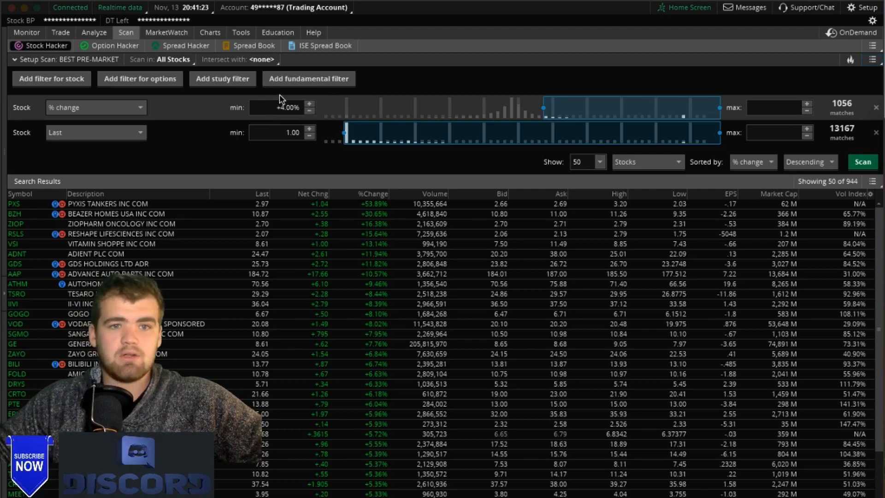
left_click(309, 129)
left_click(309, 130)
left_click(309, 129)
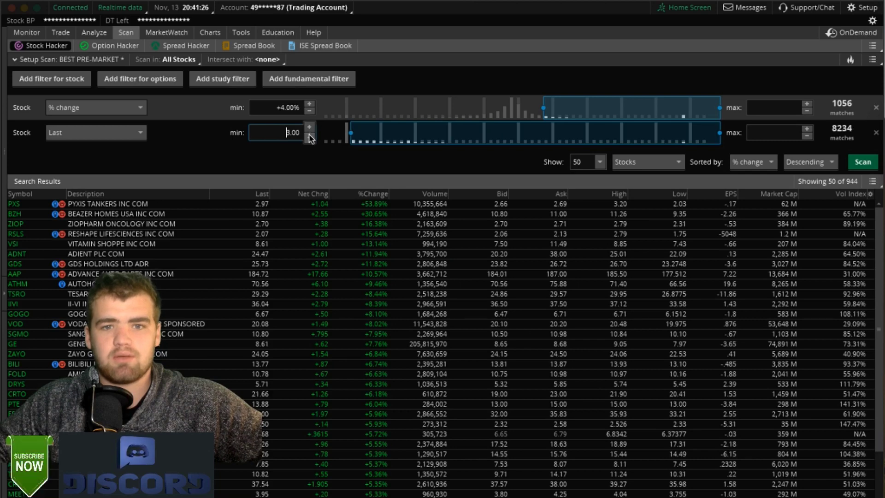
left_click(860, 164)
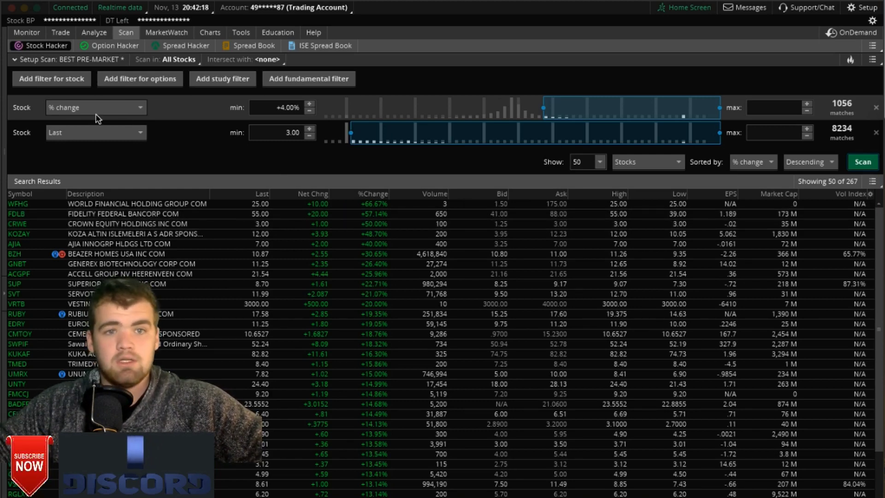
Step: Add a third stock filter to the scan using the Volume field
left_click(56, 76)
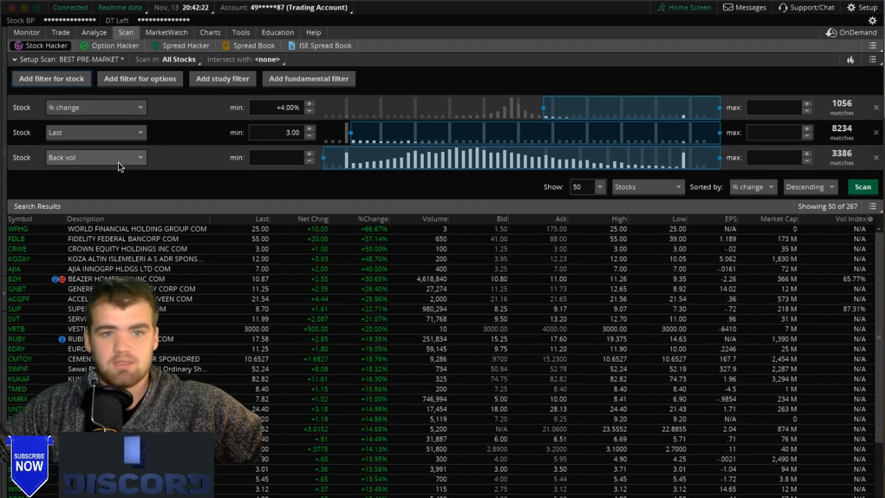
left_click(106, 159)
scroll(145, 207, "down", 3)
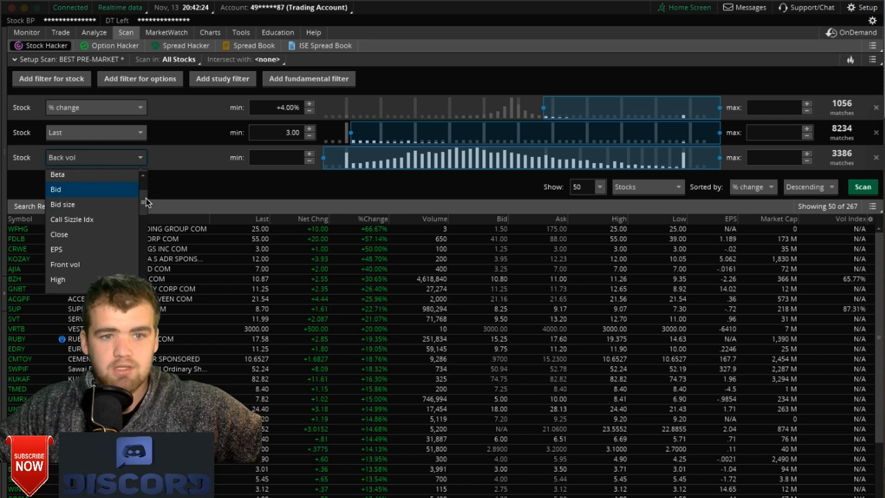
scroll(138, 222, "down", 9)
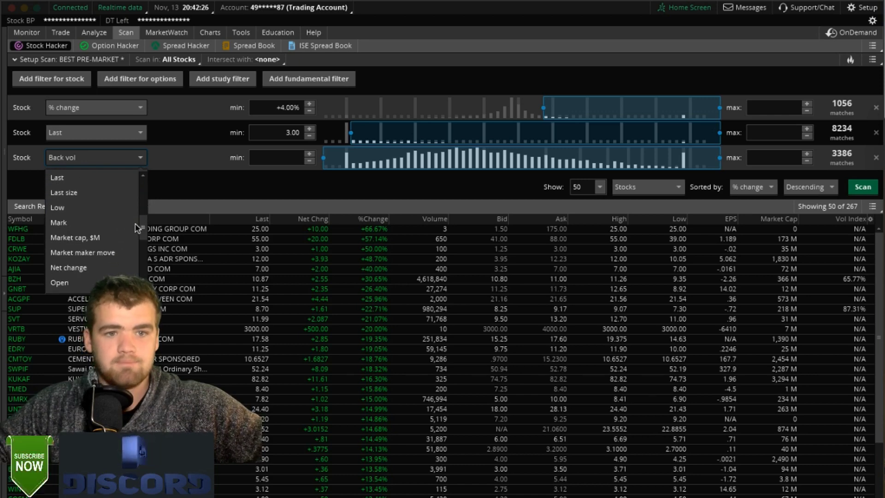
scroll(135, 234, "down", 5)
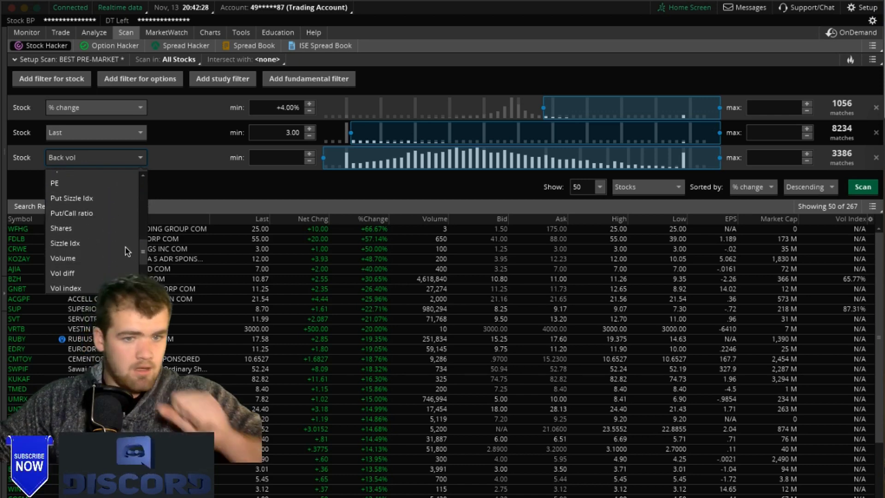
left_click(82, 262)
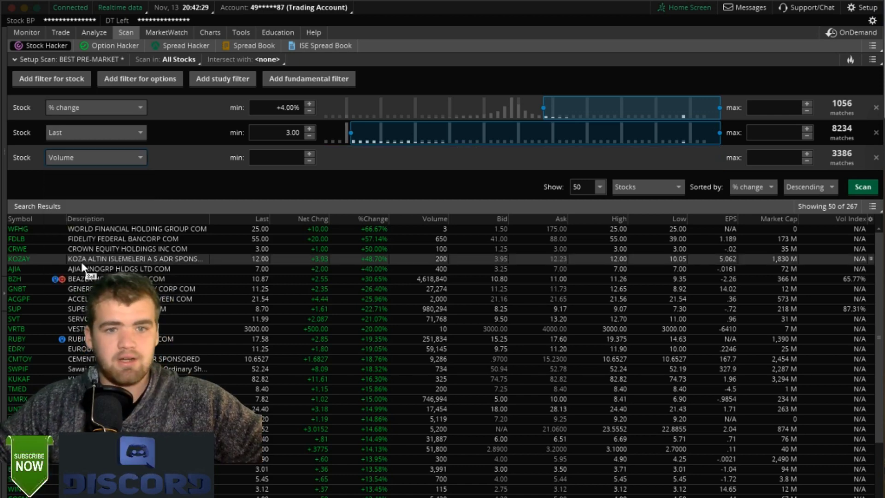
Step: Set the Volume minimum to 10,000 and rerun the scan, narrowing it to 181 stocks
left_click(309, 154)
double_click(289, 158)
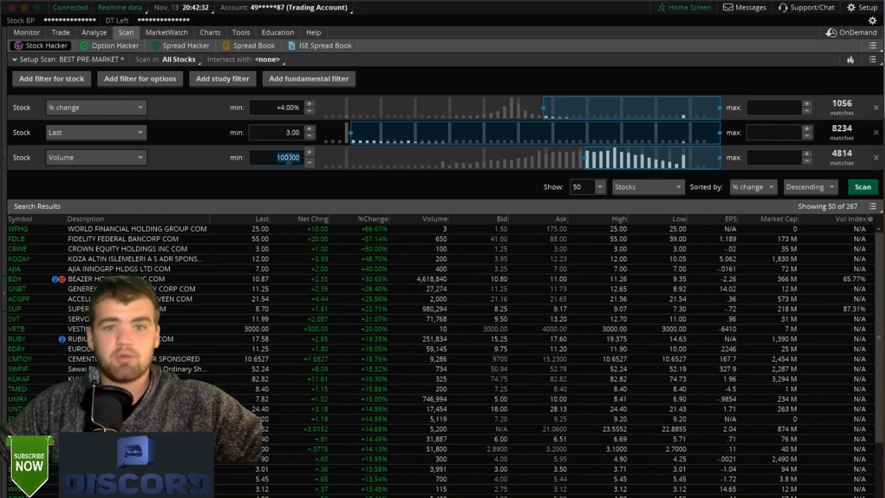
type("100")
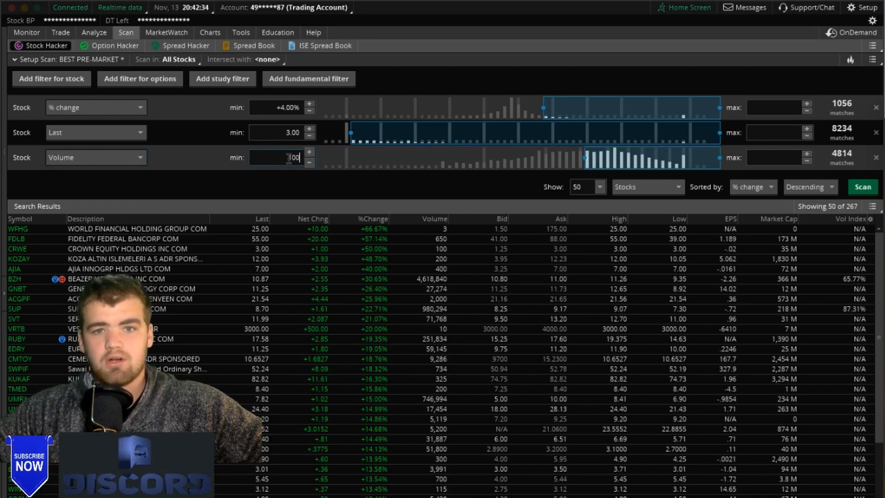
type("00")
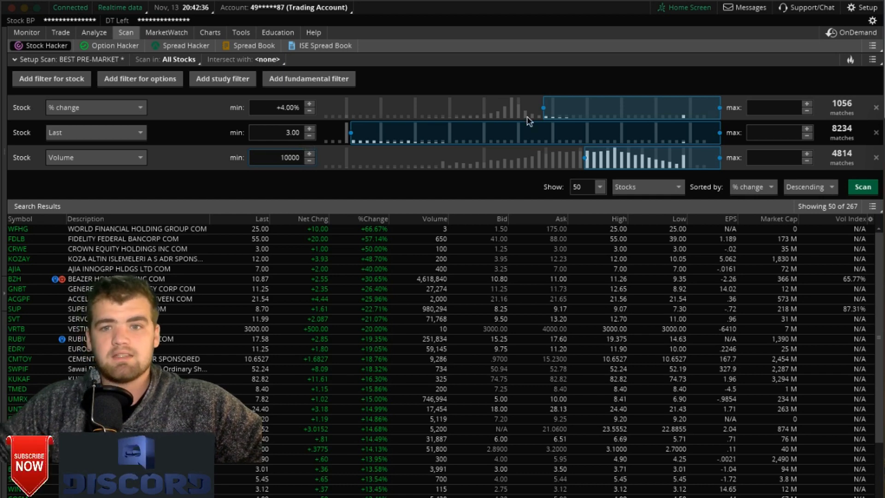
left_click(862, 187)
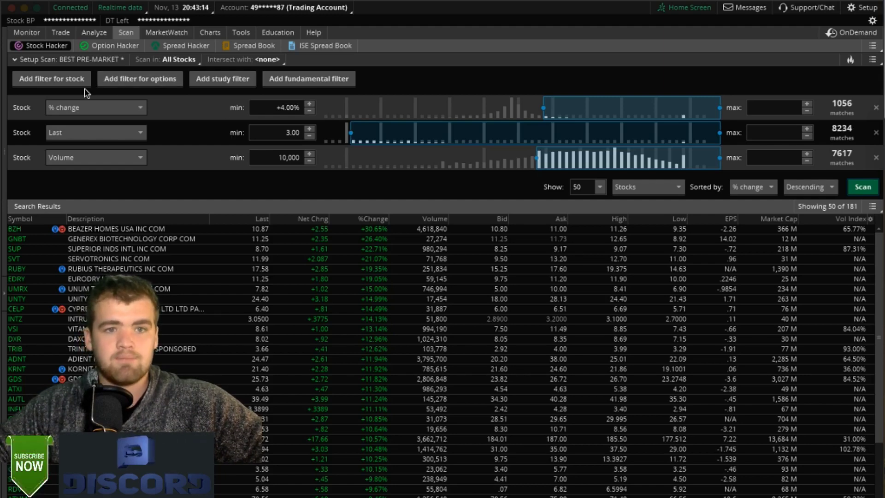
Step: Add an ADXCrossover study filter and browse the study categories to Price Performance
left_click(225, 75)
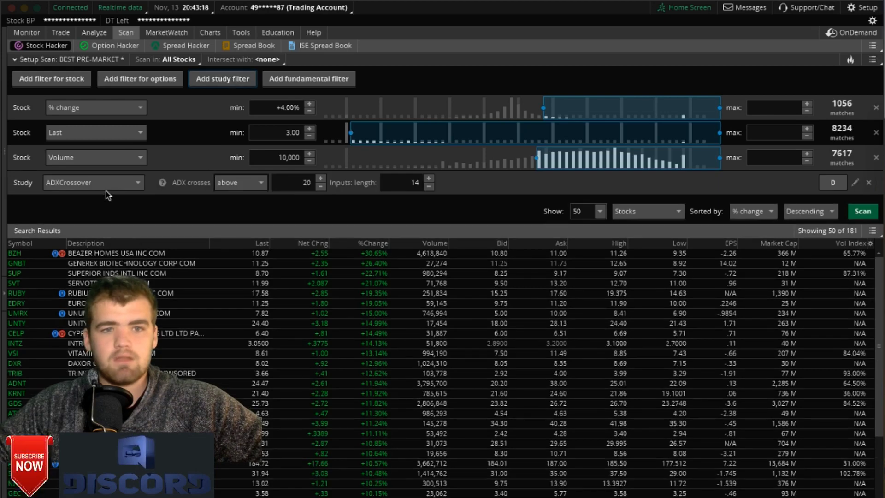
left_click(103, 182)
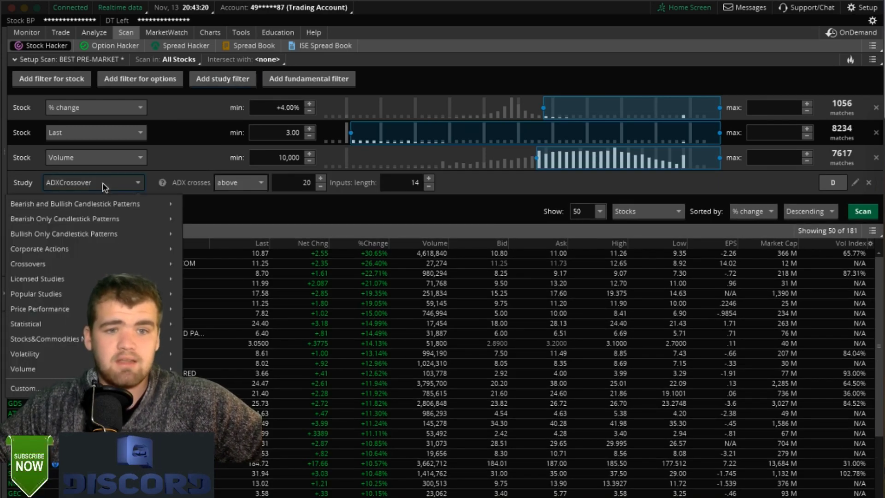
mouse_move(82, 249)
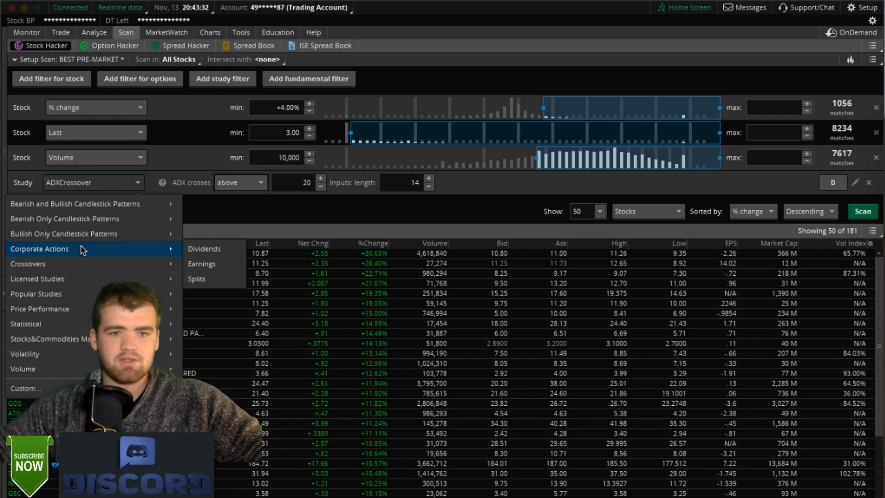
mouse_move(101, 309)
mouse_move(102, 293)
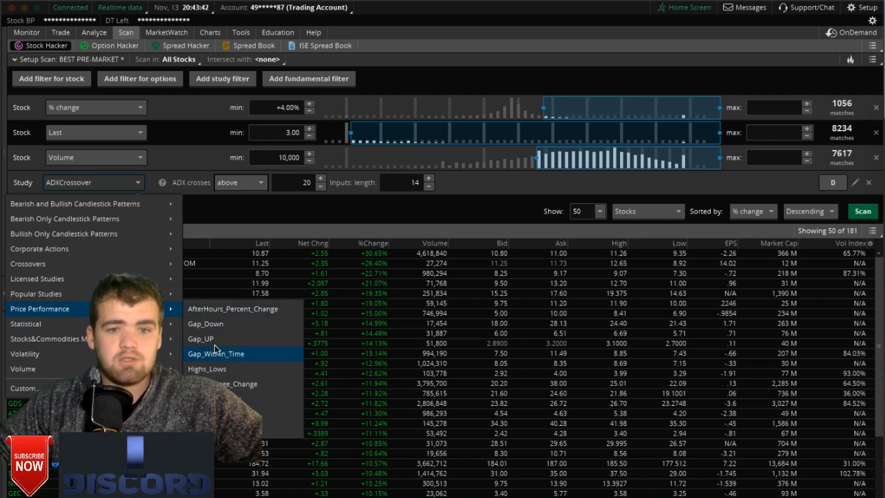
Step: Switch the study filter to Gap_UP using the current bar's CLOSE and a 4.0% gap
left_click(201, 339)
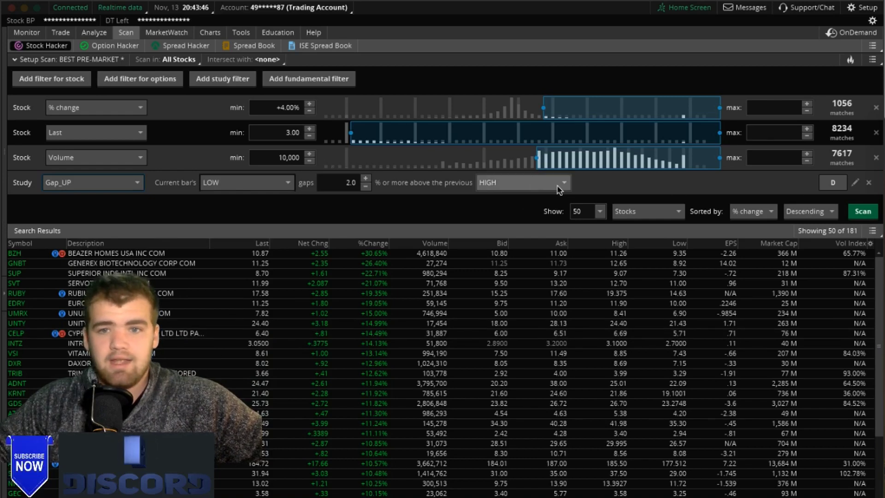
left_click(246, 183)
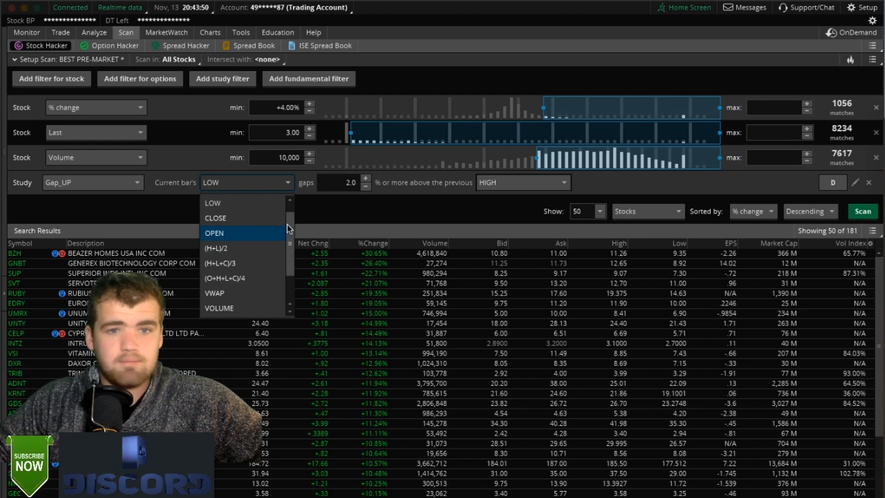
left_click(266, 219)
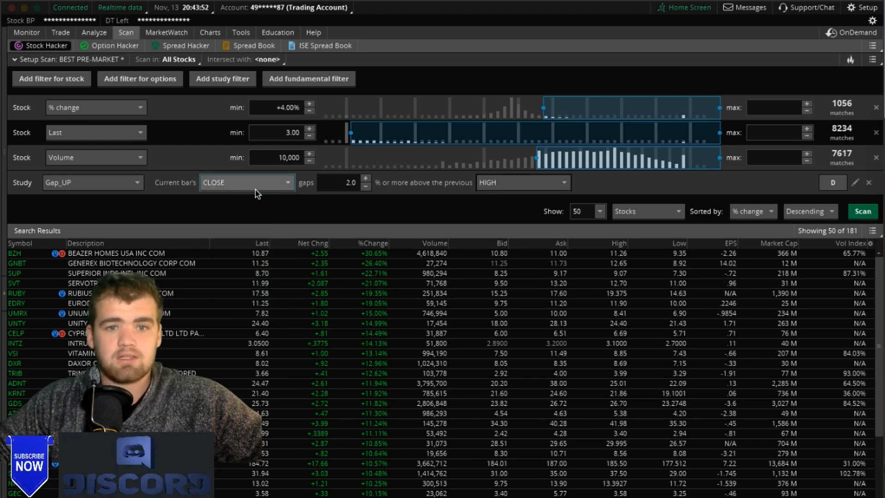
left_click(364, 178)
left_click(365, 178)
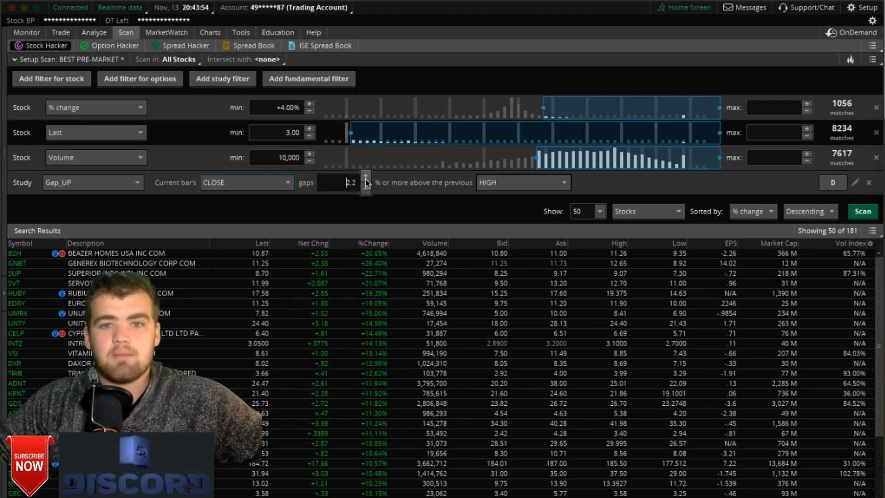
left_click(365, 178)
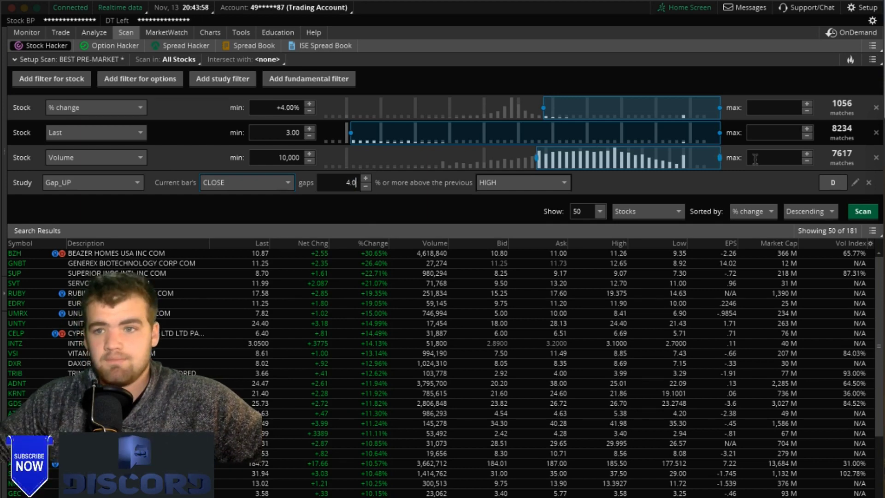
Step: Commit the 4.0 gap and open the Gap_UP thinkScript in the Scanner Custom Filter
left_click(843, 185)
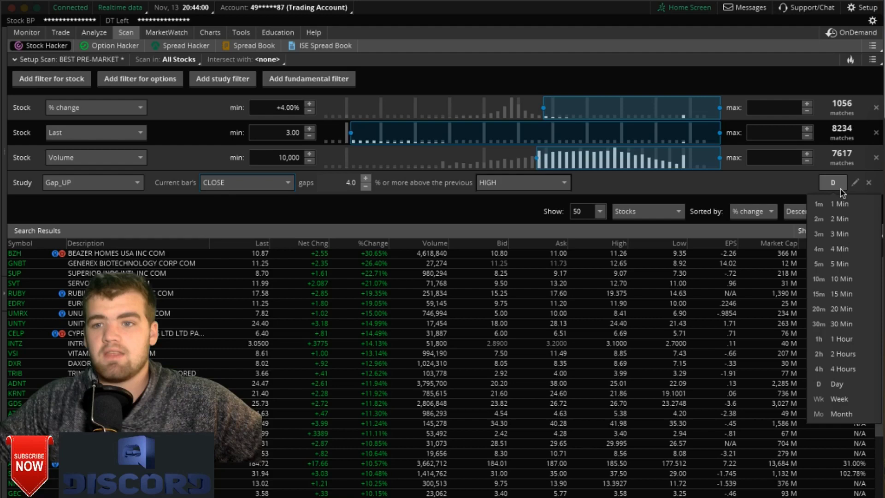
left_click(858, 187)
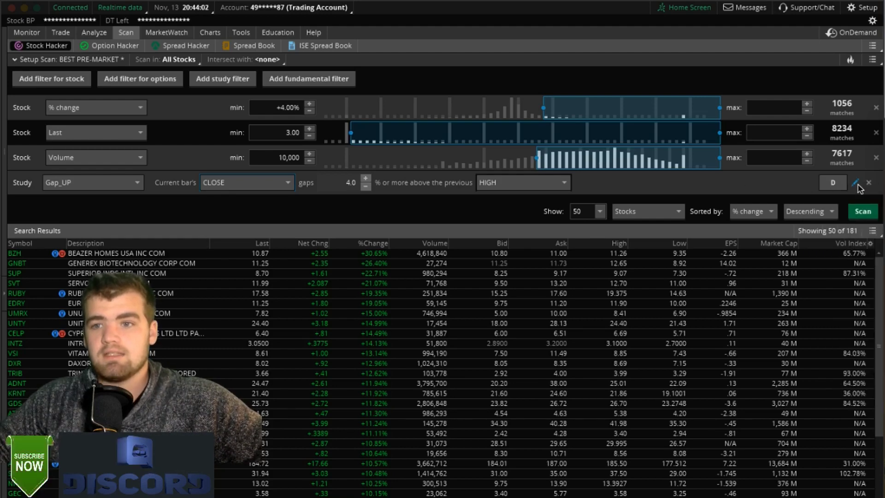
left_click(856, 184)
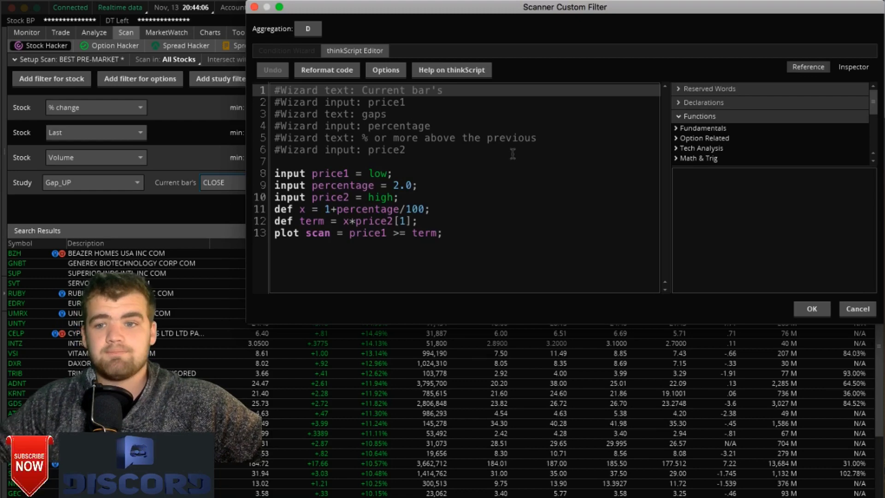
Step: Close the code editor and set the Gap_UP filter's aggregation to 20-minute bars
left_click(811, 310)
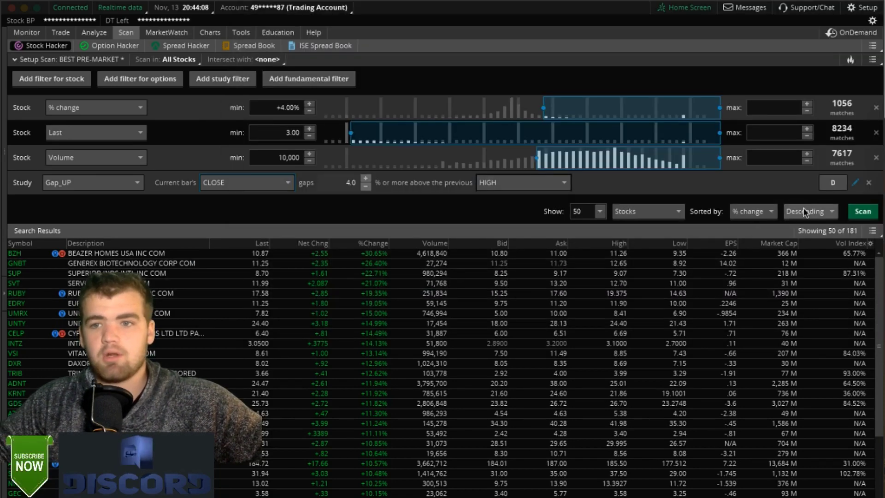
left_click(835, 185)
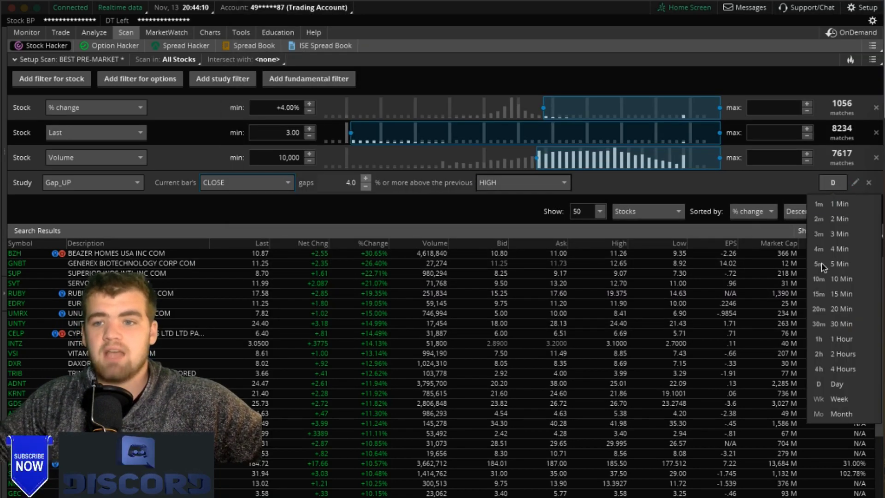
left_click(838, 308)
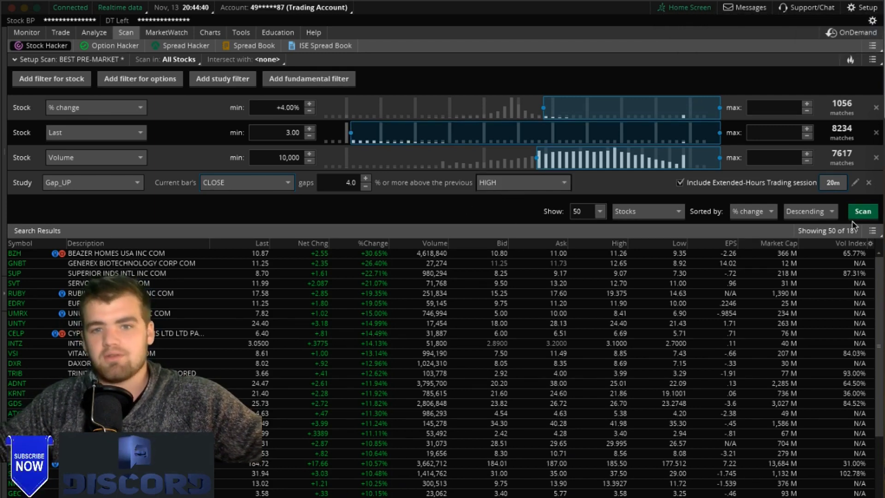
Step: Compare the Gap_UP gap against the previous bar's CLOSE and rerun the scan, leaving 5 stocks
left_click(514, 181)
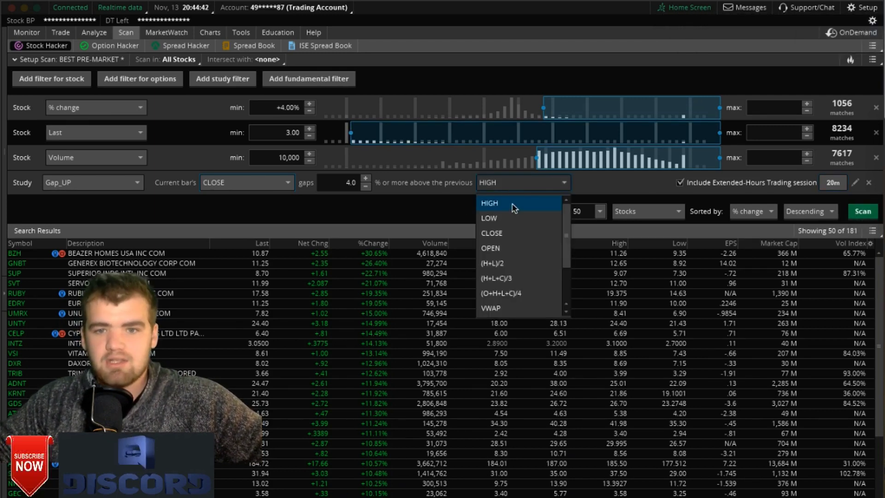
left_click(267, 182)
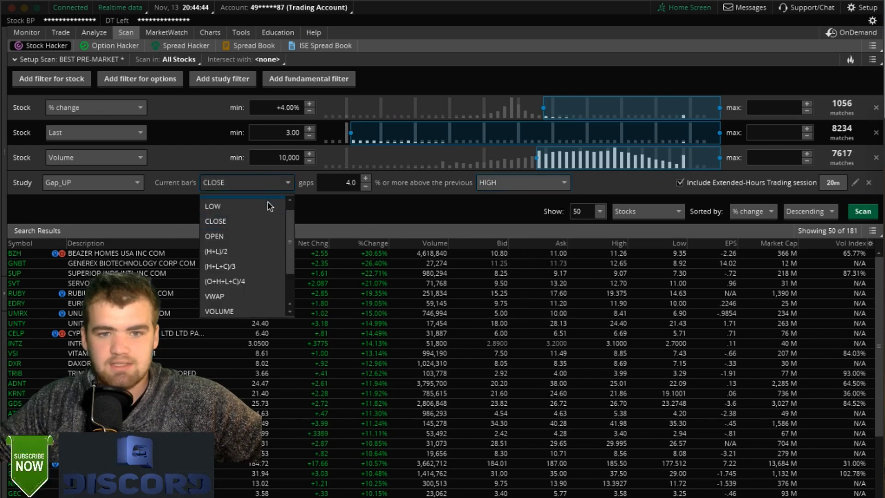
scroll(289, 239, "down", 3)
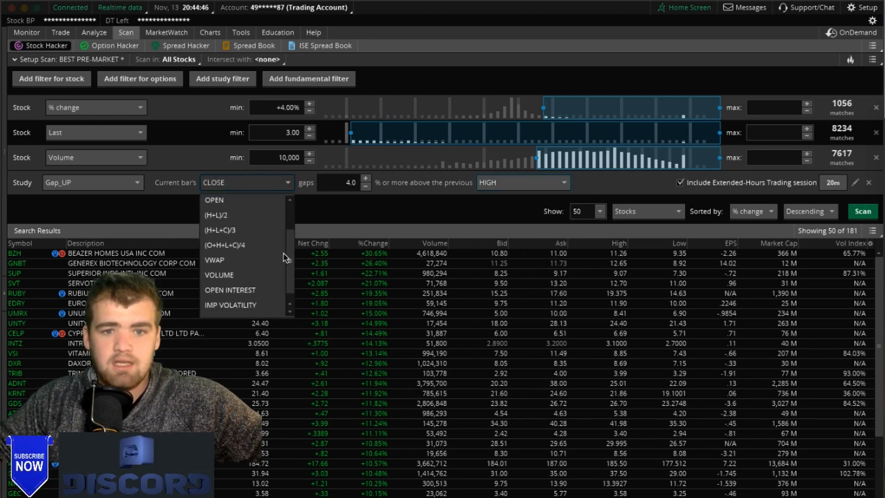
scroll(279, 258, "up", 4)
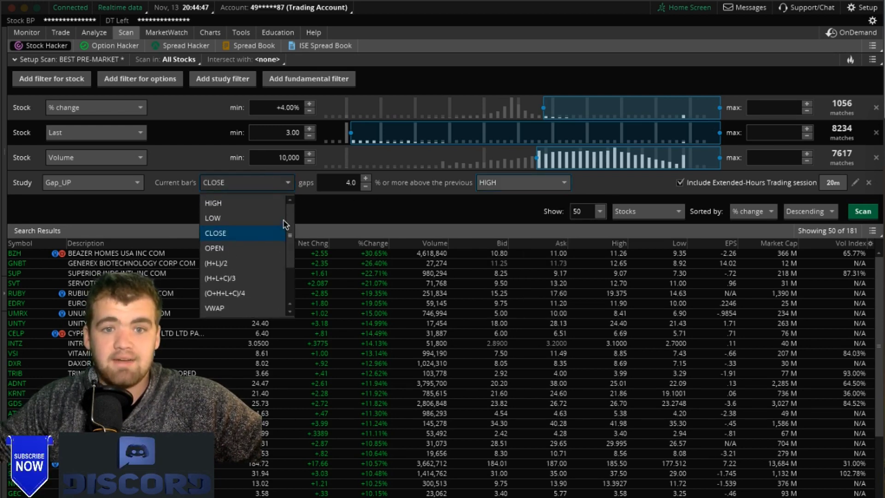
left_click(248, 232)
left_click(539, 182)
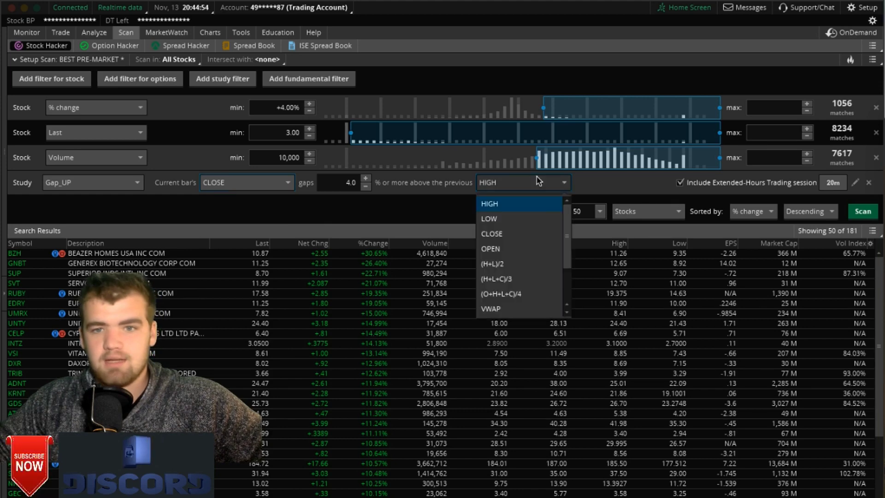
left_click(527, 232)
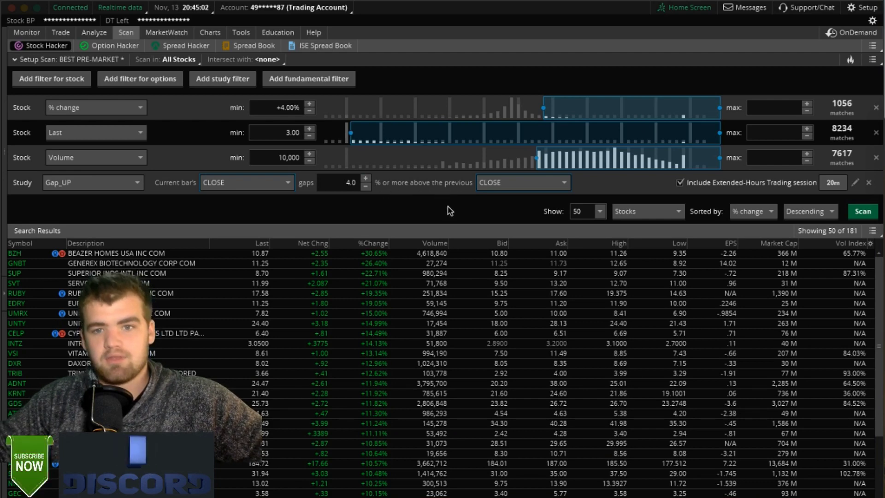
left_click(863, 213)
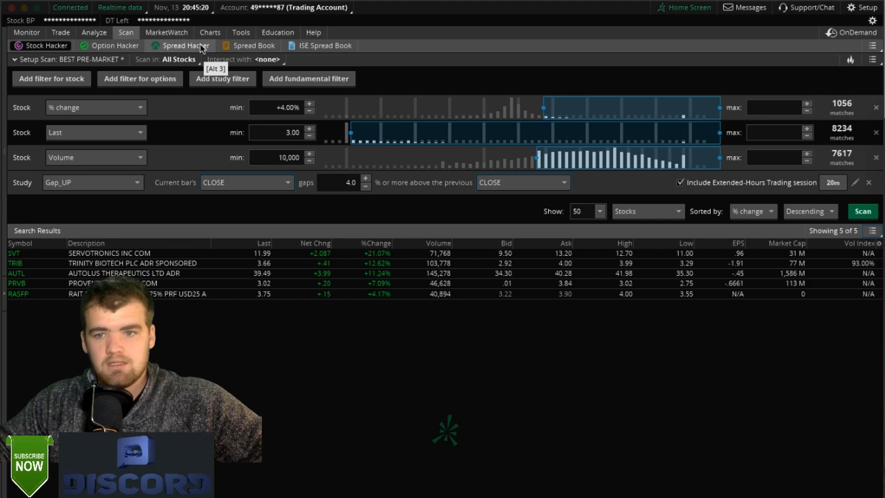
mouse_move(206, 34)
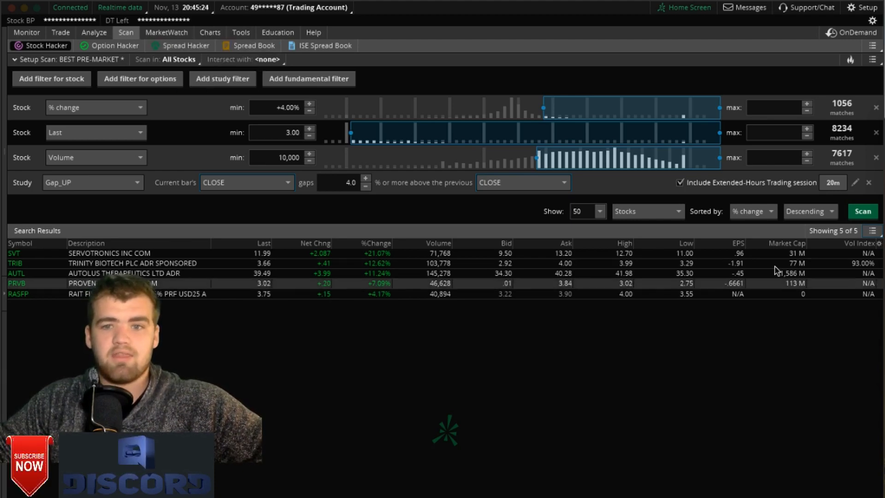
Step: Overwrite the saved BEST PRE-MARKET scan query with the current filters, then open Charts
left_click(212, 33)
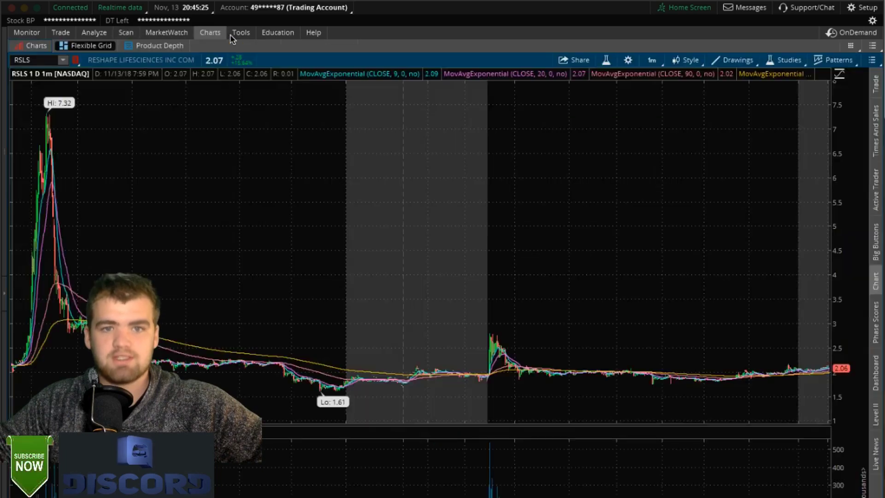
left_click(132, 33)
left_click(872, 60)
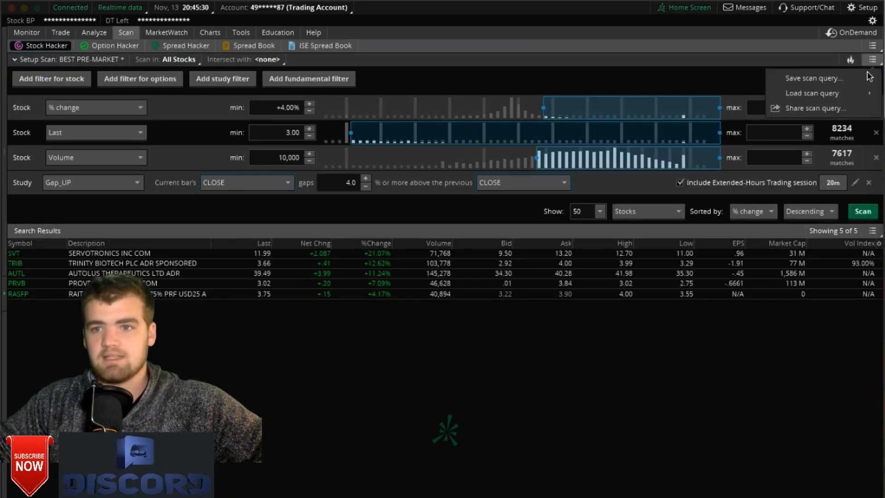
left_click(814, 78)
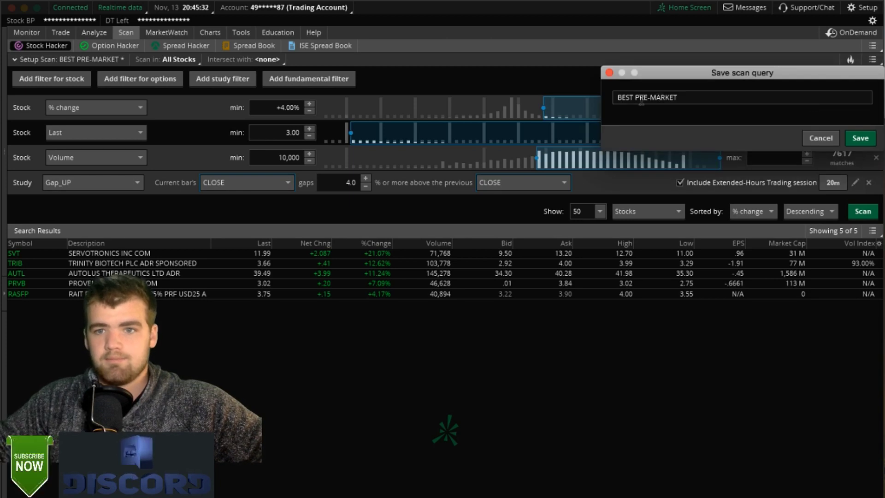
left_click(860, 138)
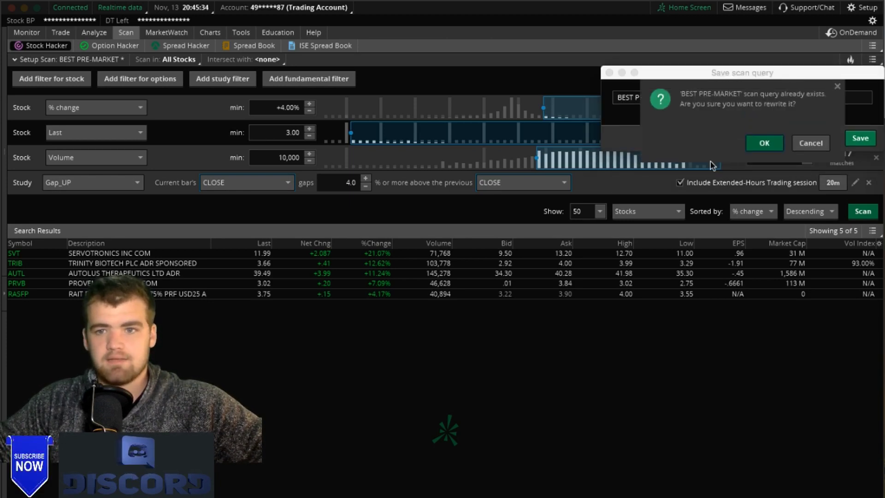
left_click(764, 143)
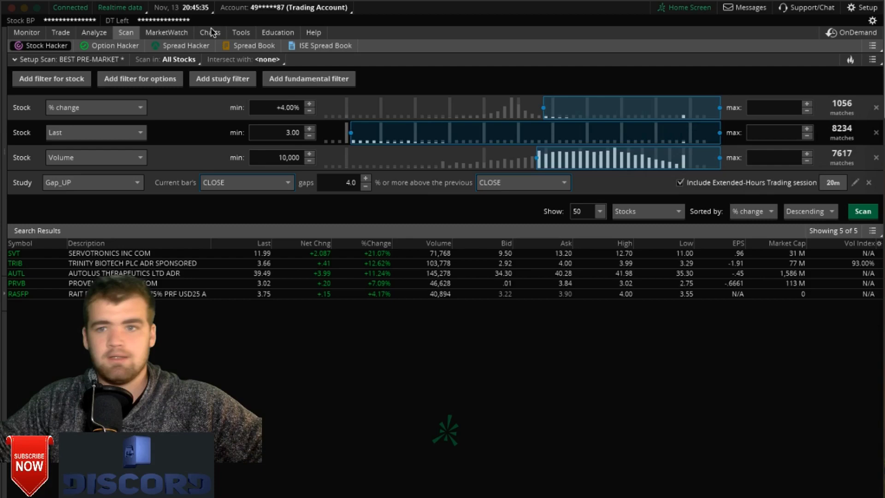
mouse_move(215, 32)
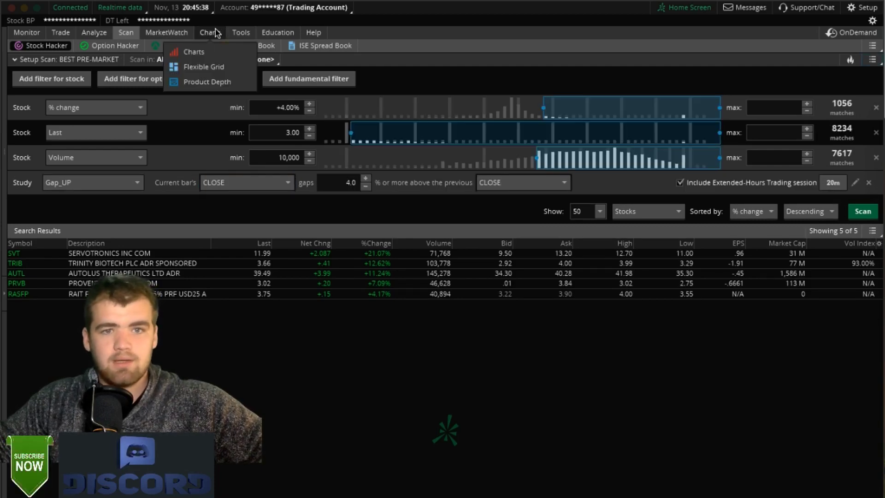
left_click(215, 33)
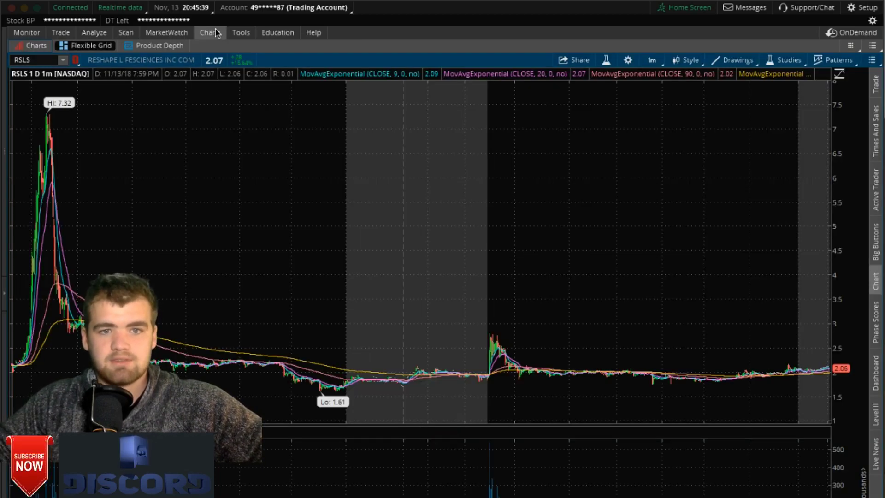
Step: Expand the left sidebar and set its watchlist to Personal > BEST PRE-MARKET
left_click(3, 298)
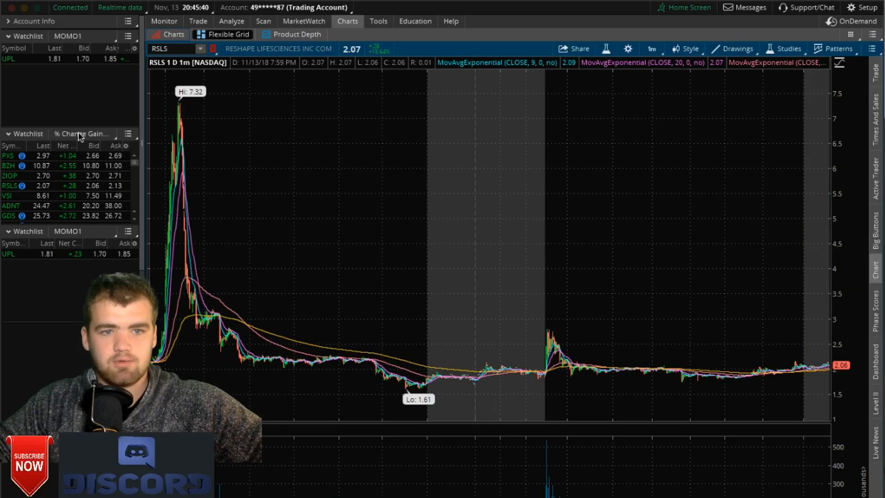
left_click(79, 135)
mouse_move(83, 206)
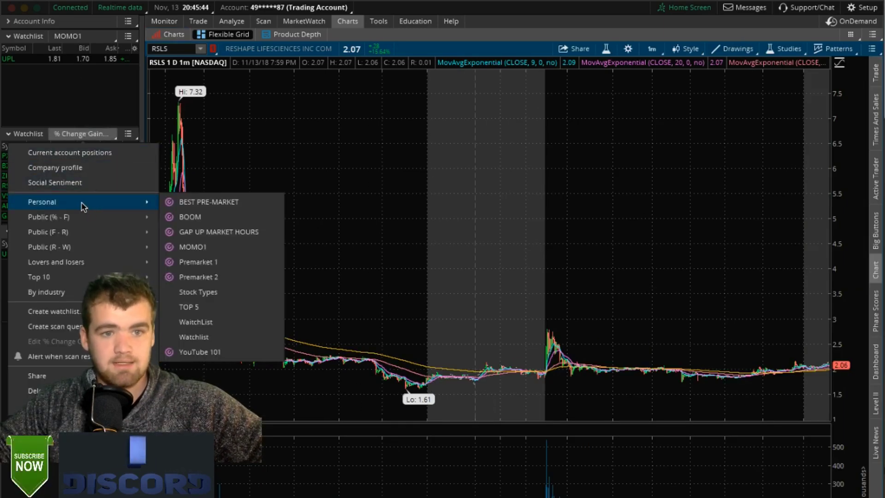
left_click(221, 205)
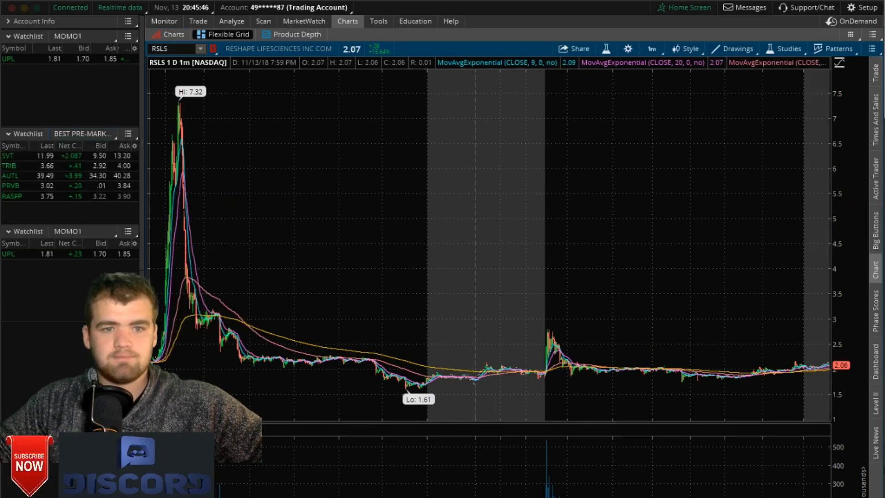
Step: Chart each scan stock in turn: SVT, TRIB, AUTL, PRVB, then RASFP on 1-minute bars
left_click(6, 156)
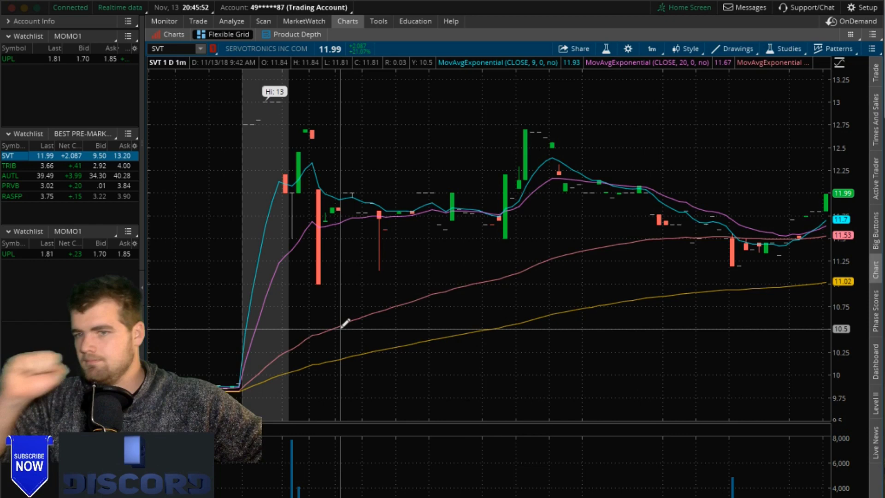
left_click(27, 166)
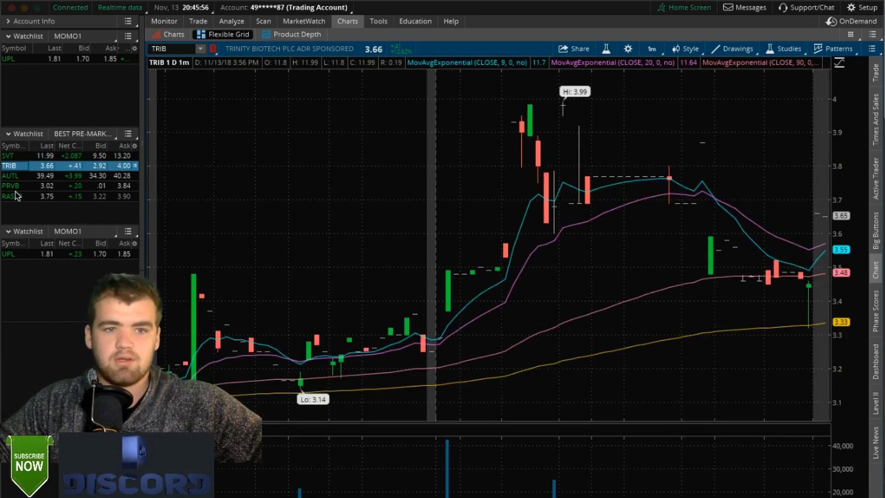
left_click(15, 176)
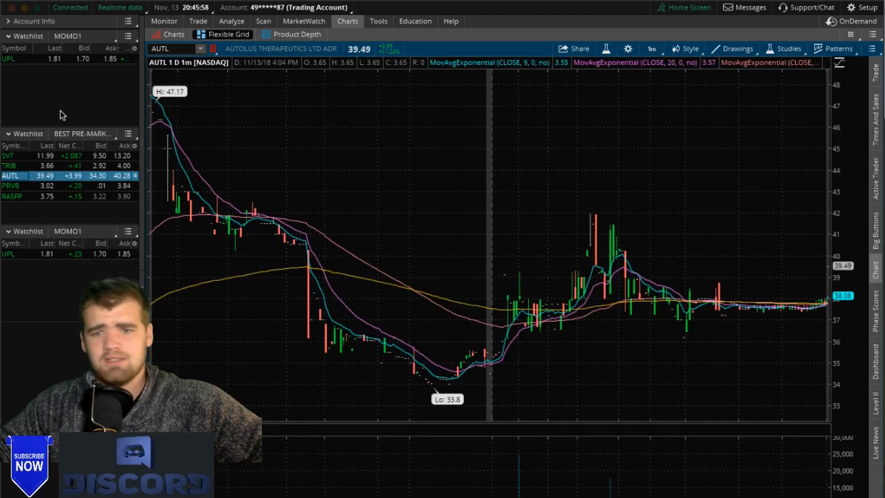
left_click(12, 185)
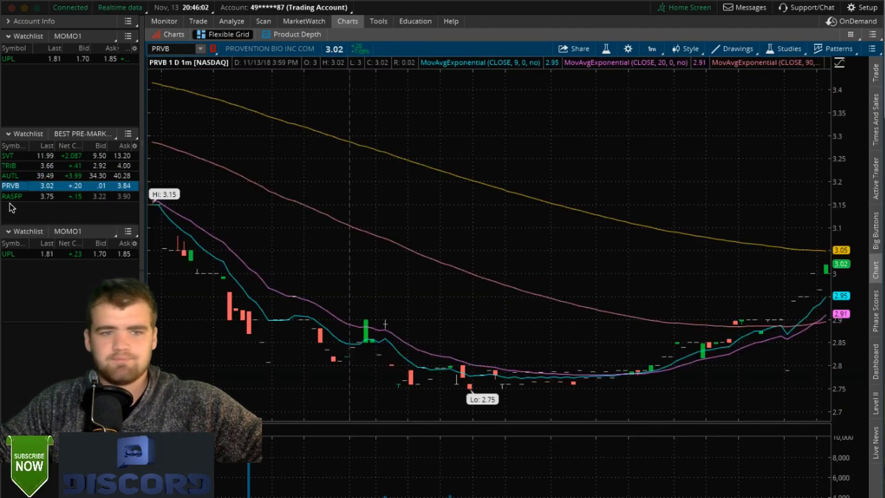
left_click(13, 196)
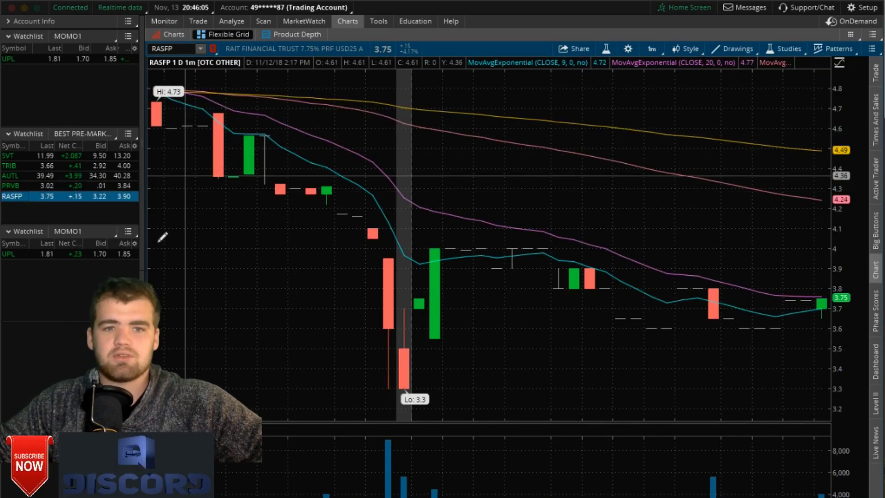
mouse_move(358, 4)
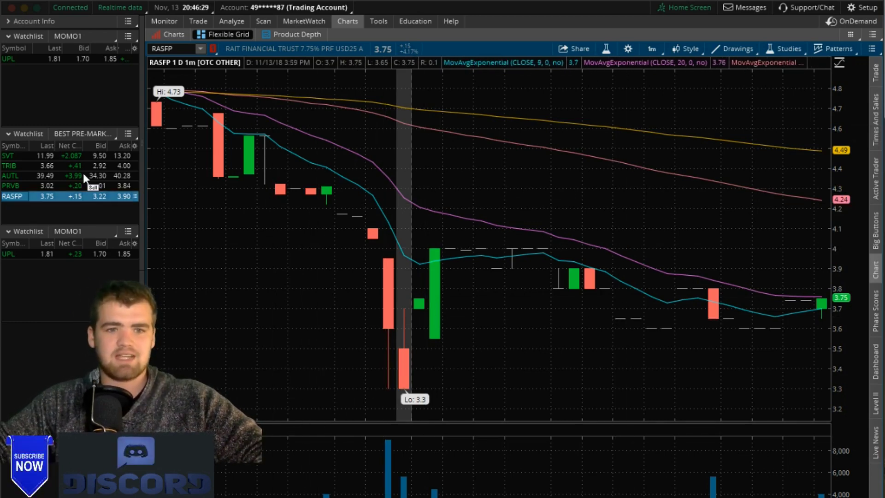
left_click(269, 22)
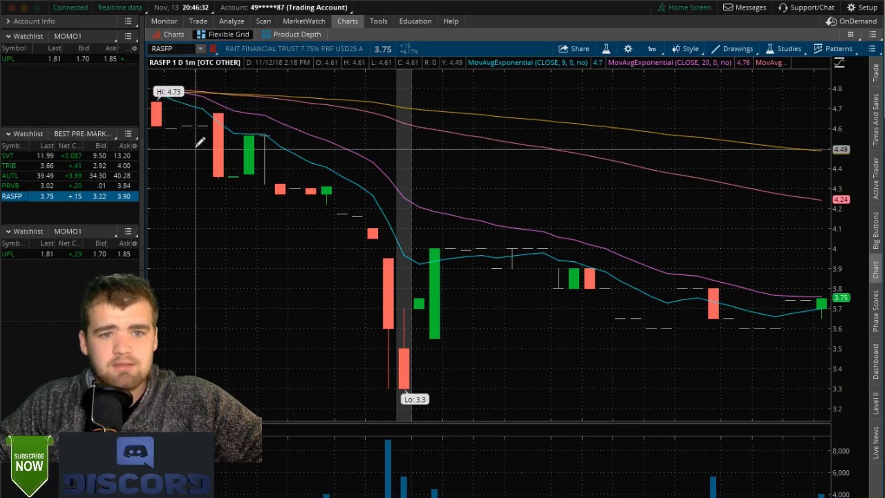
Step: Go to the Stock Hacker scan page, which opens with the Top10 Sizzling Stocks preset
left_click(83, 134)
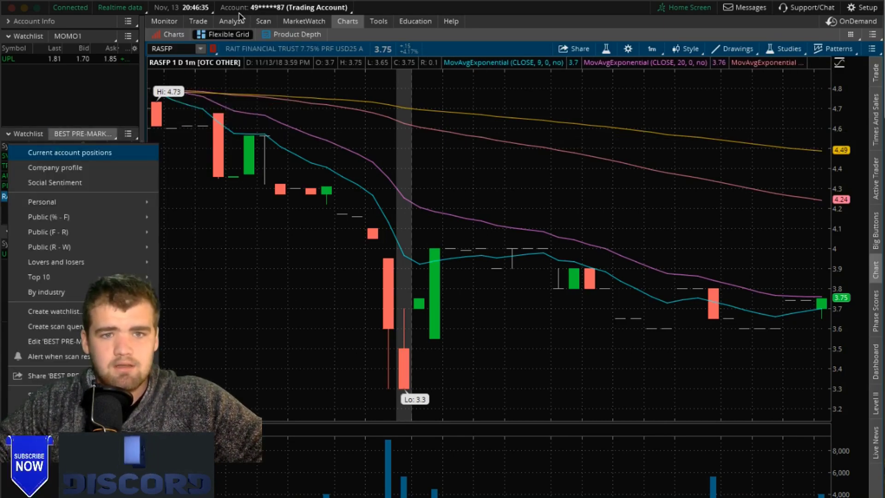
left_click(262, 23)
left_click(264, 23)
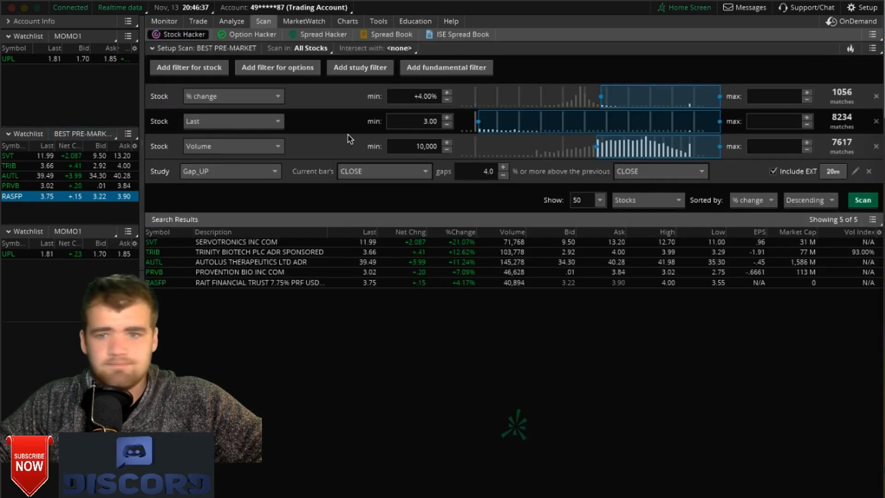
left_click(850, 48)
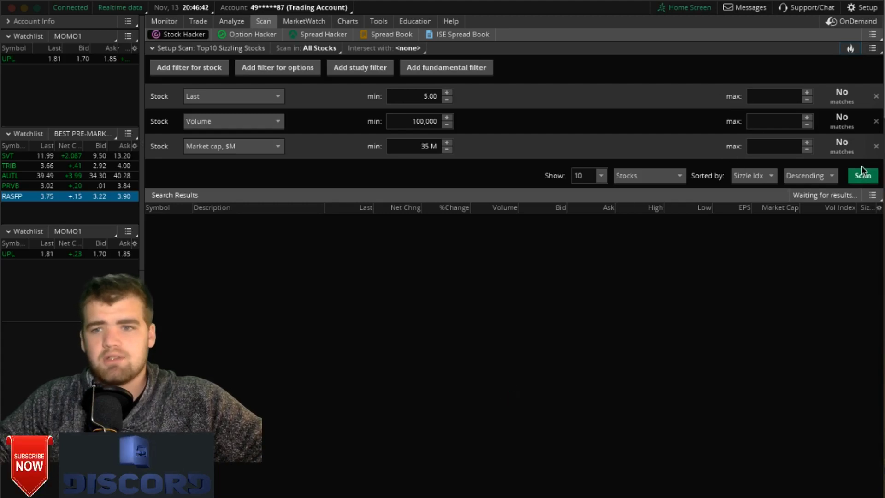
Step: Load the saved Personal > BEST PRE-MARKET scan query and rerun it, listing five stocks led by SVT
left_click(872, 48)
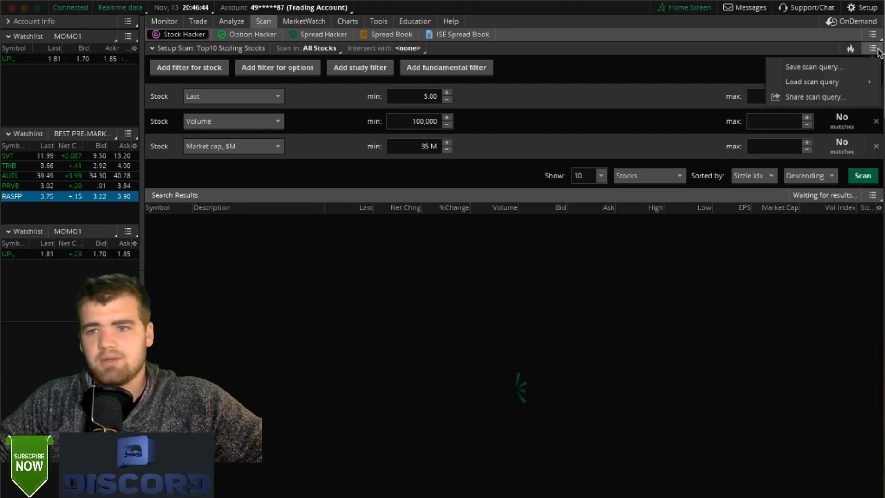
mouse_move(855, 82)
mouse_move(735, 85)
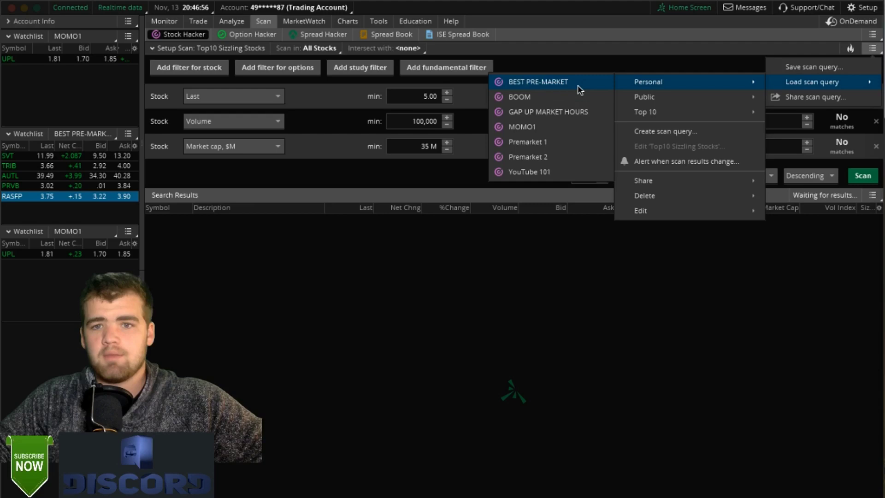
key("Return")
left_click(861, 220)
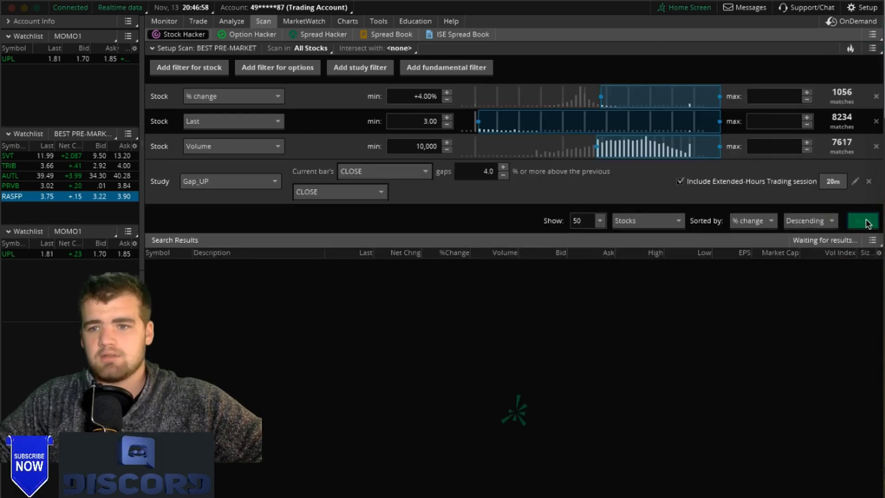
left_click(872, 48)
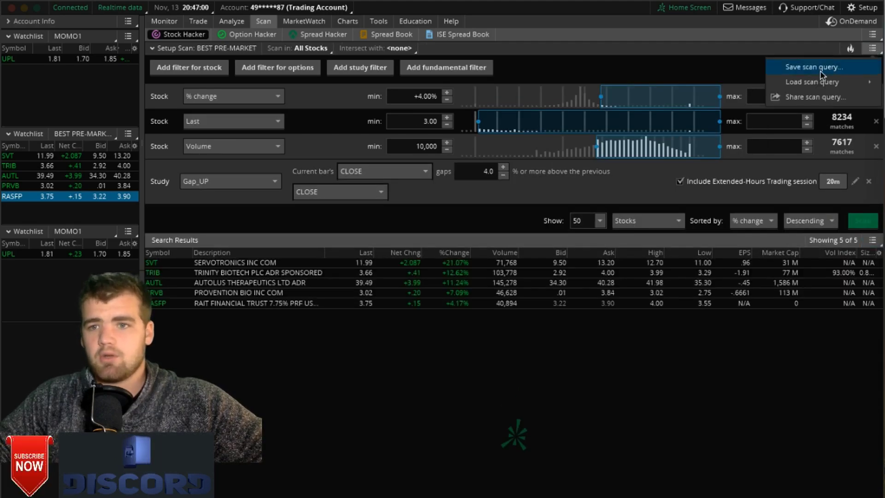
mouse_move(819, 83)
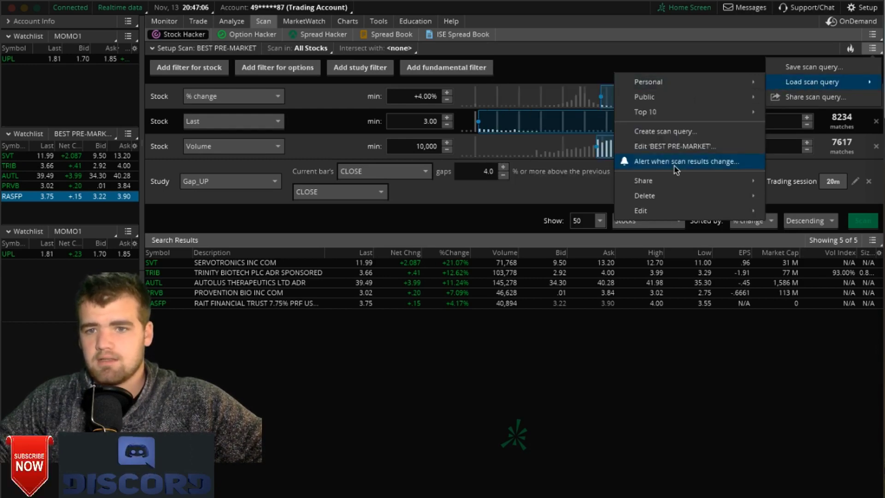
Step: Create a scan-results-change alert that triggers when a symbol is added to BEST PRE-MARKET
left_click(676, 167)
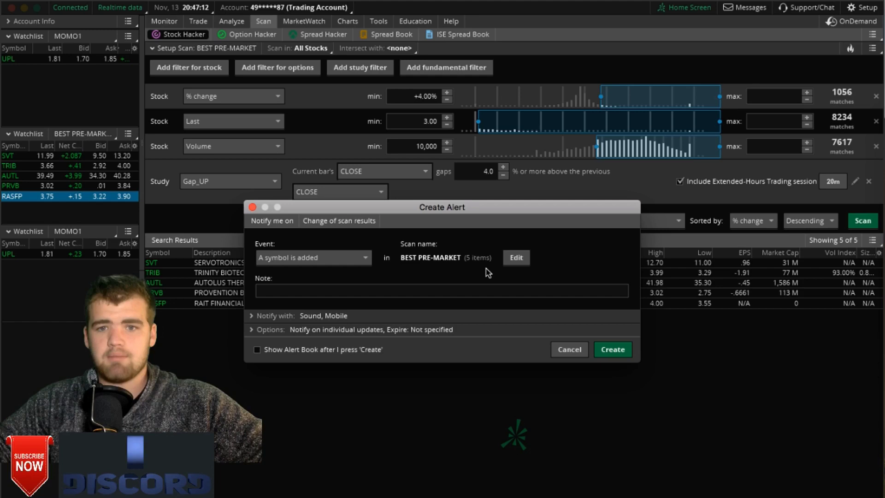
left_click(613, 351)
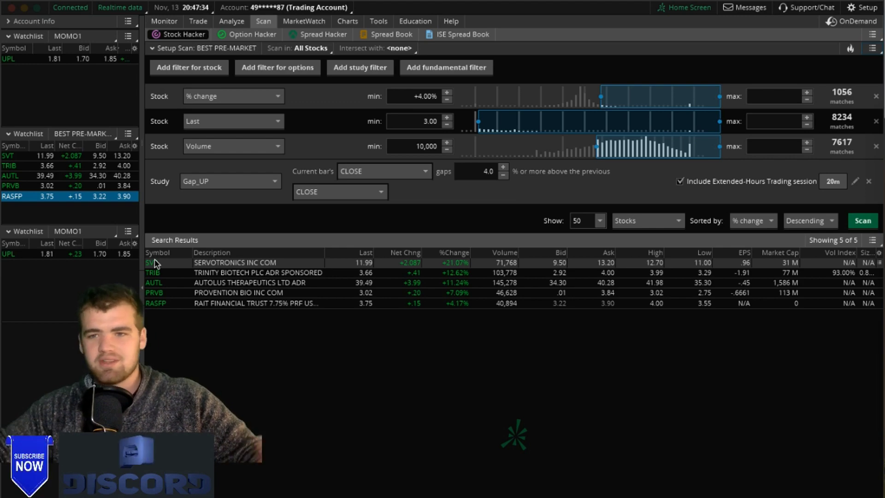
left_click(881, 156)
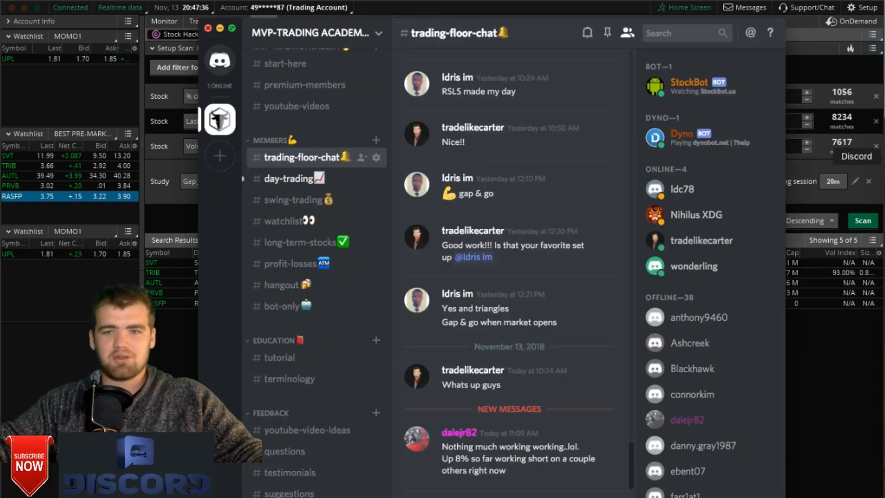
left_click(207, 28)
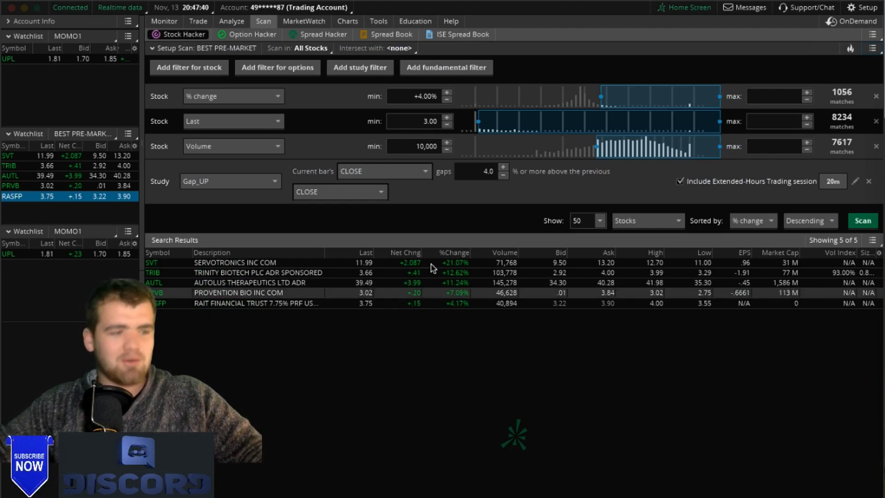